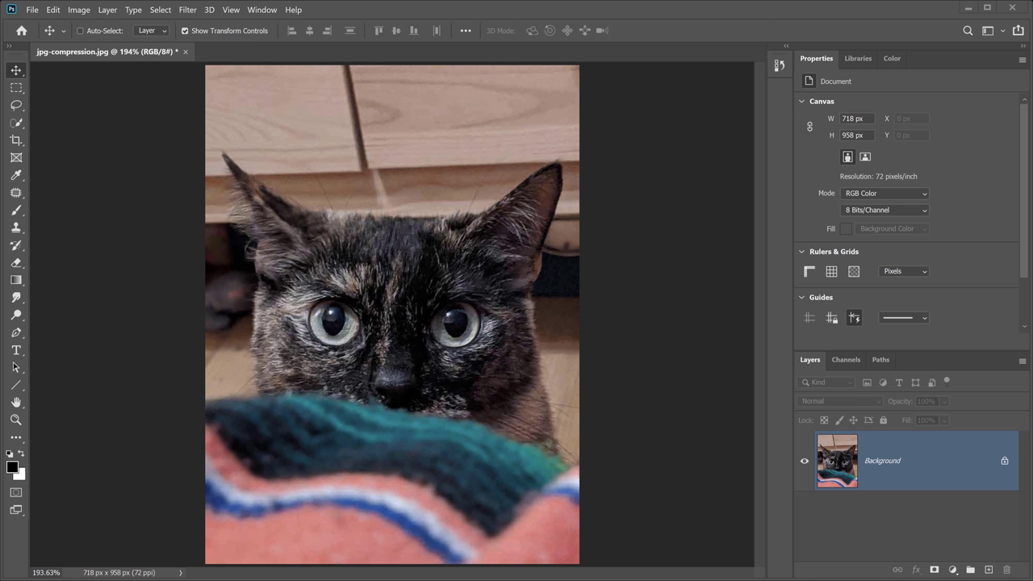
# Zoom to 800% on the cat's eye with the Zoom tool to inspect the JPEG blocks.
pyautogui.press('z')
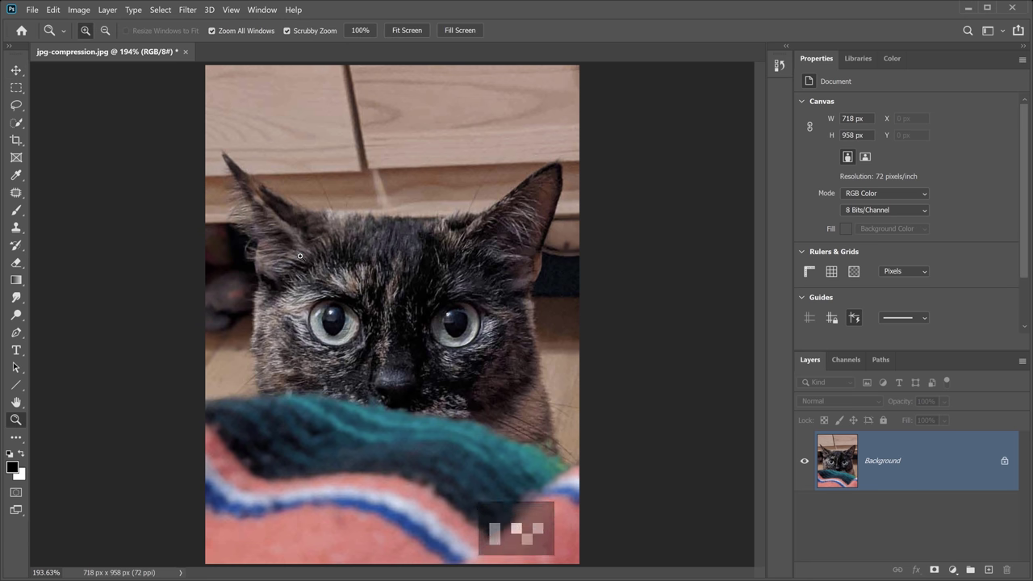
pyautogui.click(239, 317)
pyautogui.click(239, 317)
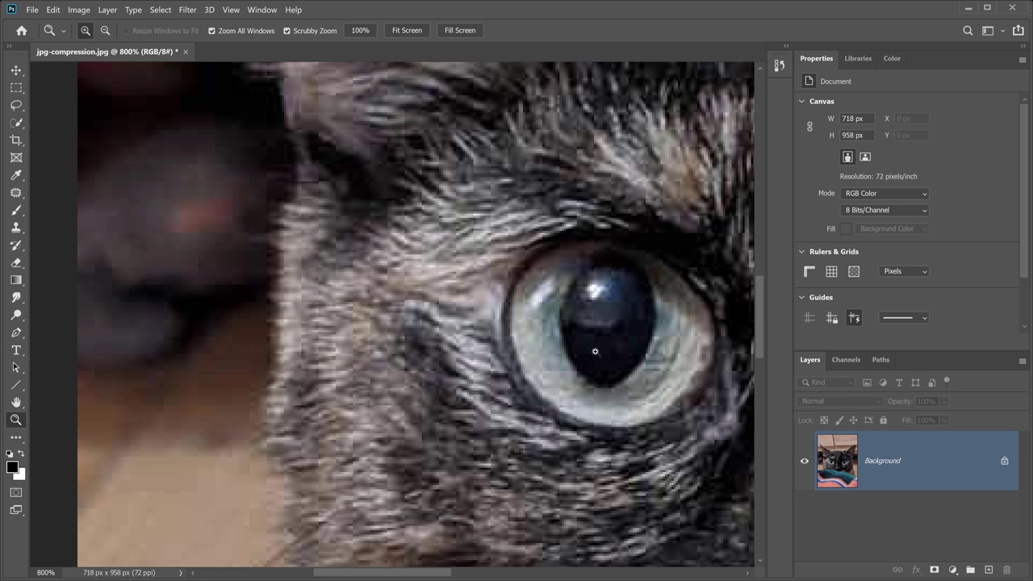
# Unlock the Background into Layer 0 and convert it to a Smart Object.
pyautogui.click(1004, 462)
pyautogui.rightClick(977, 470)
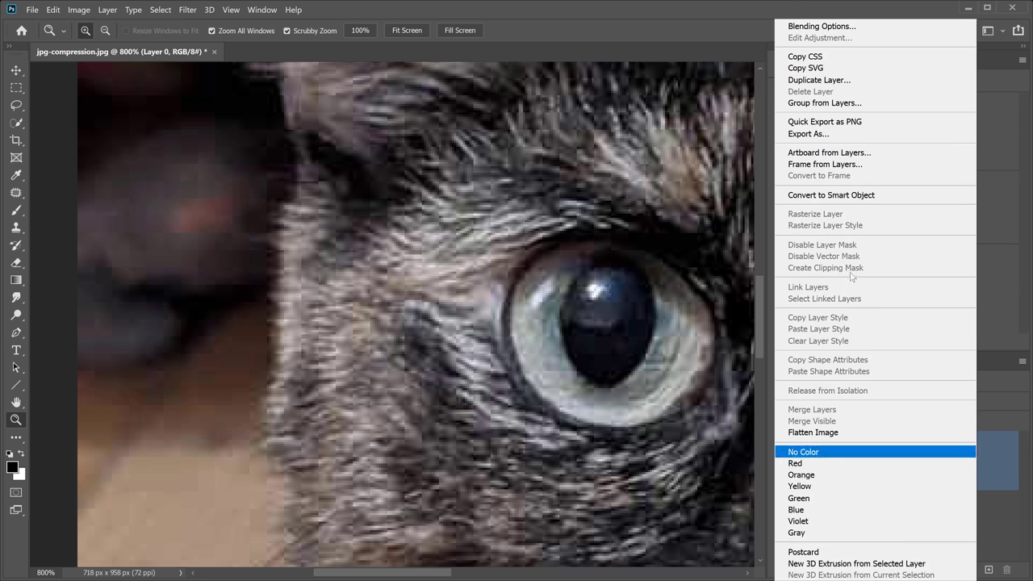
pyautogui.click(838, 195)
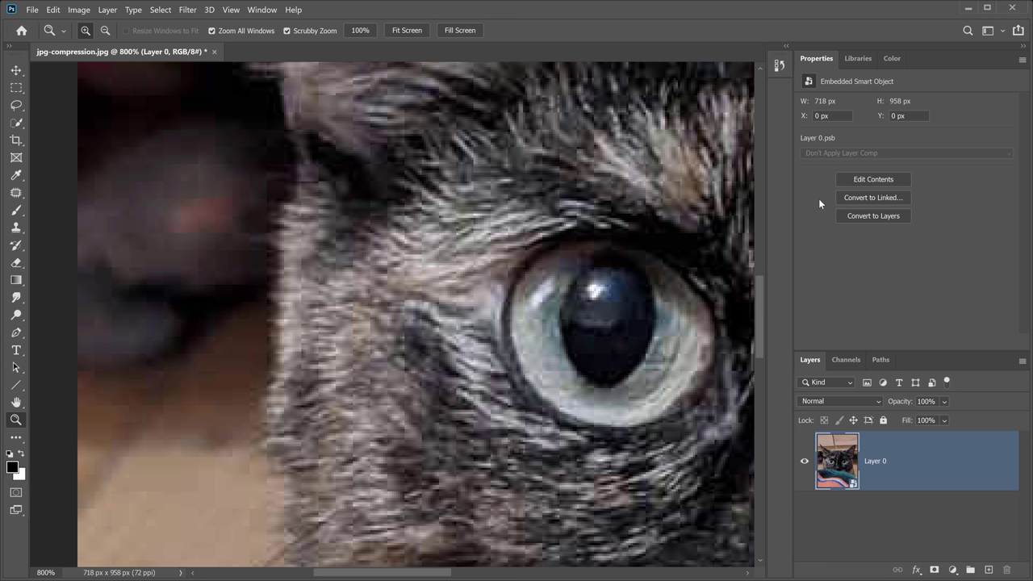
# Open Filter > Noise > Reduce Noise on the Layer 0 smart object.
pyautogui.click(187, 10)
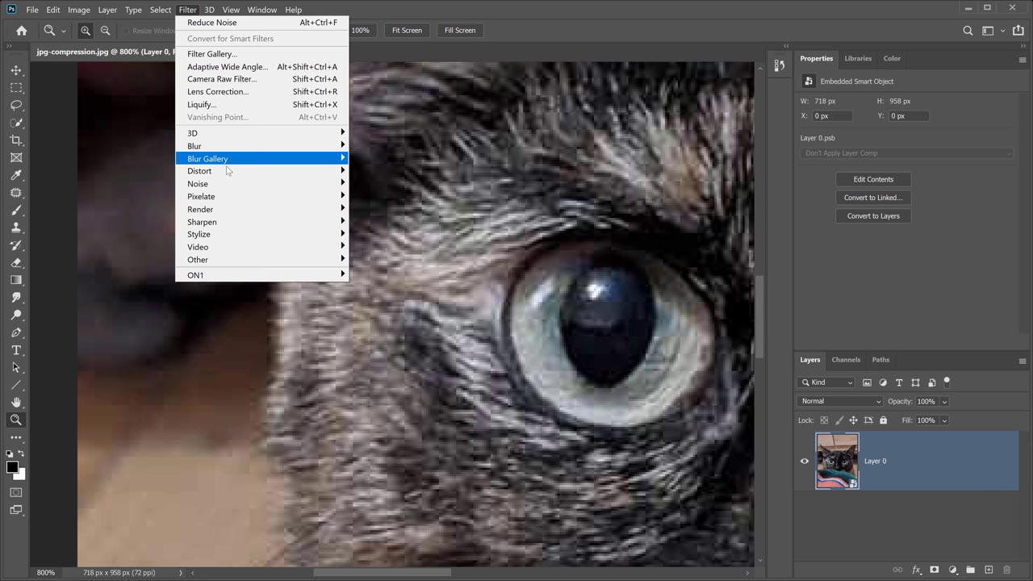
pyautogui.moveTo(234, 186)
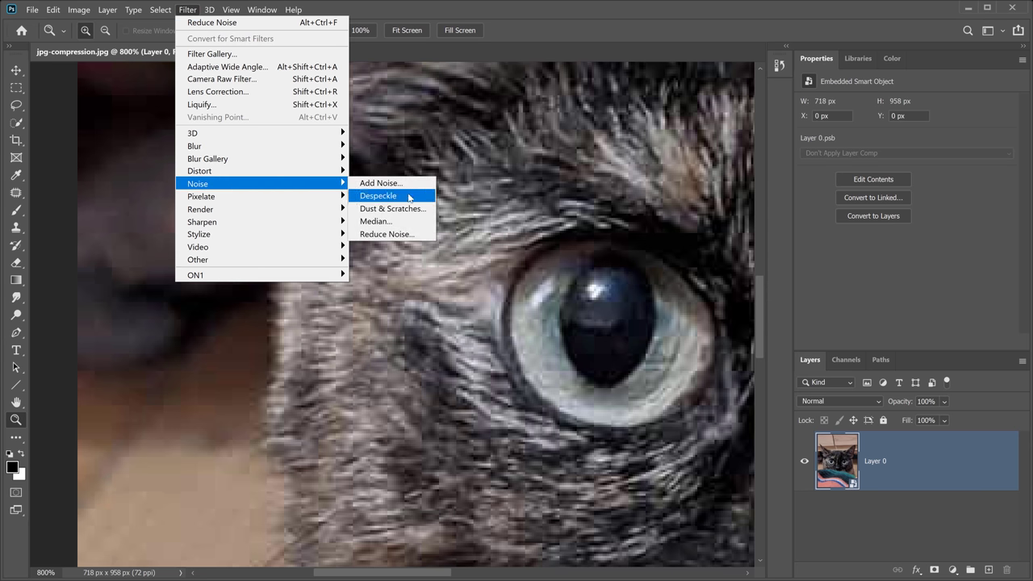
pyautogui.click(429, 236)
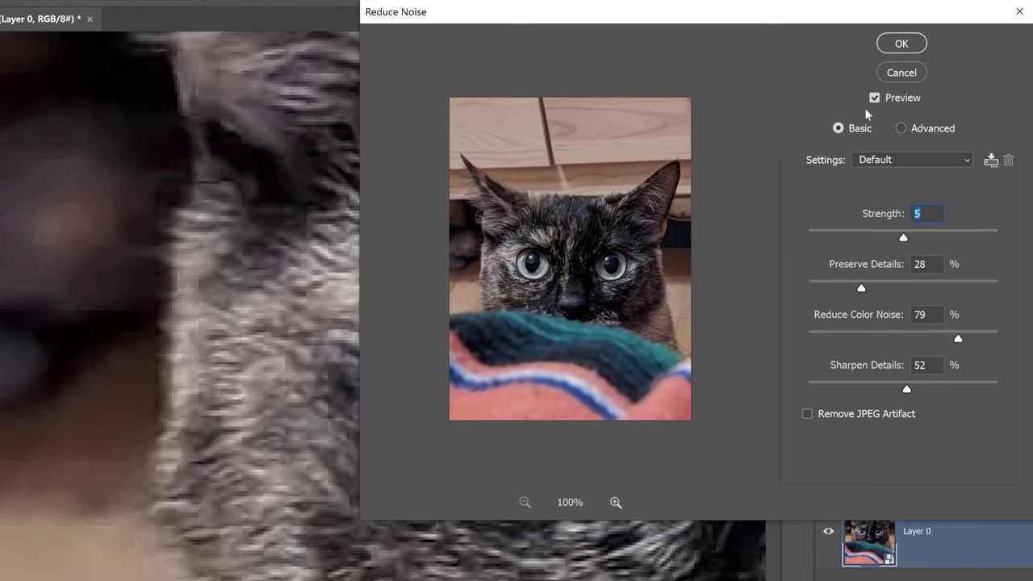
pyautogui.click(874, 99)
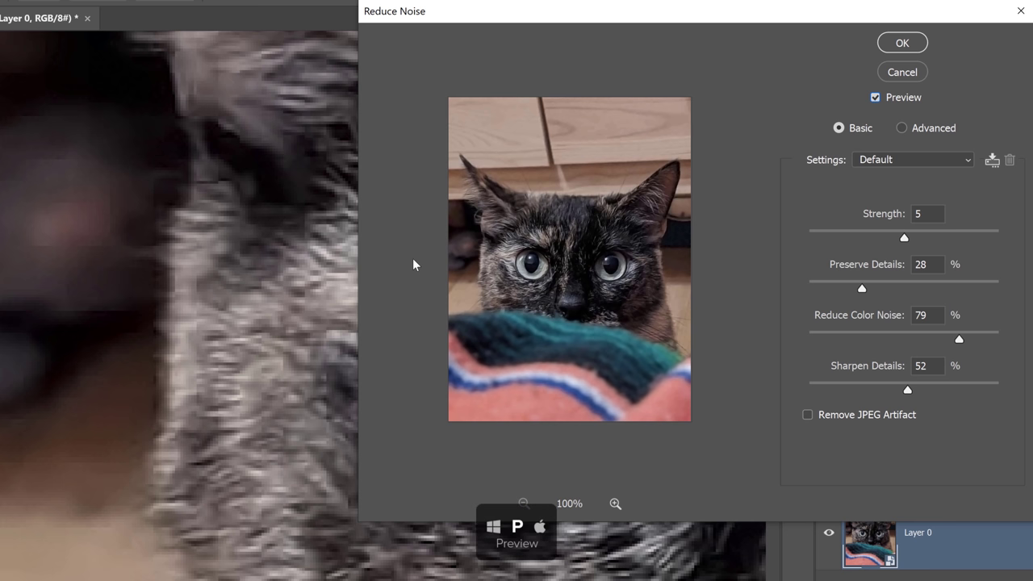
pyautogui.press('p')
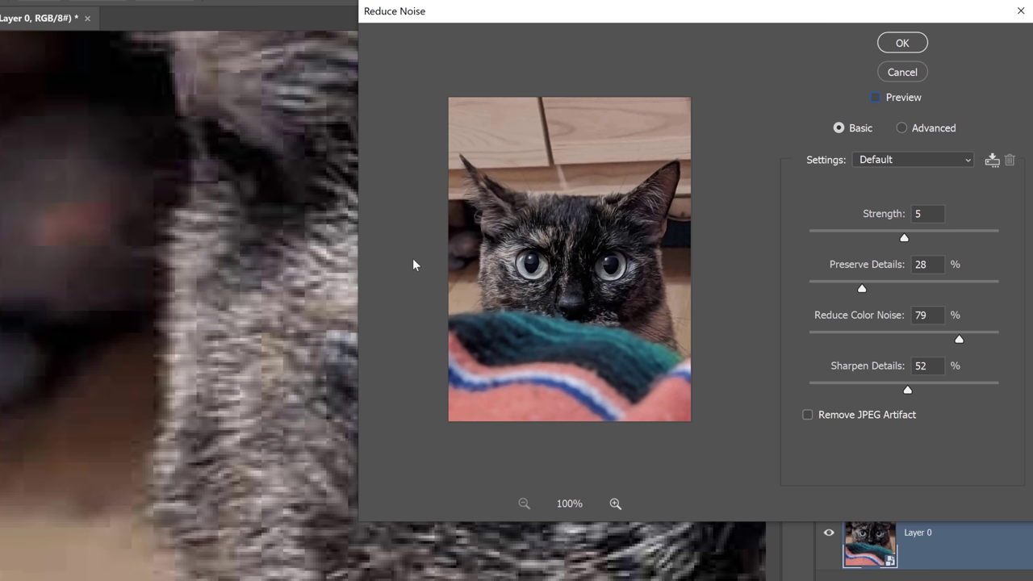
pyautogui.press('p')
pyautogui.press('p')
pyautogui.press('p')
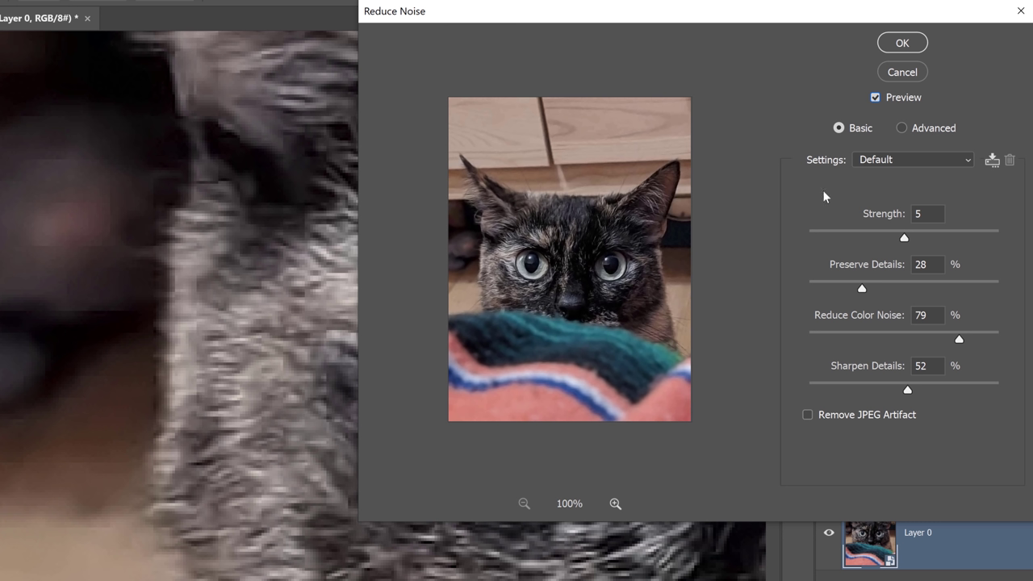
pyautogui.click(902, 128)
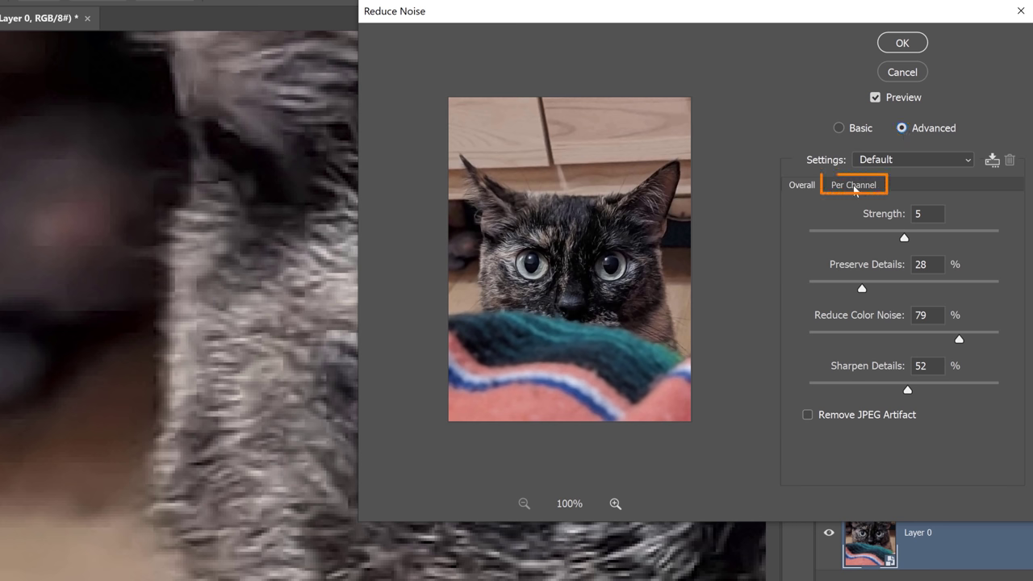
pyautogui.click(855, 185)
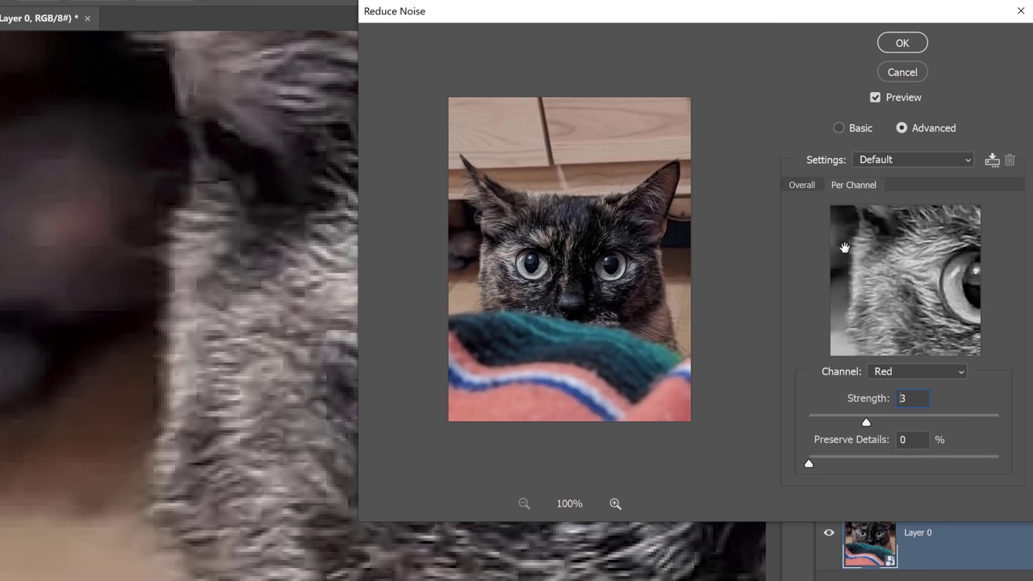
pyautogui.click(885, 375)
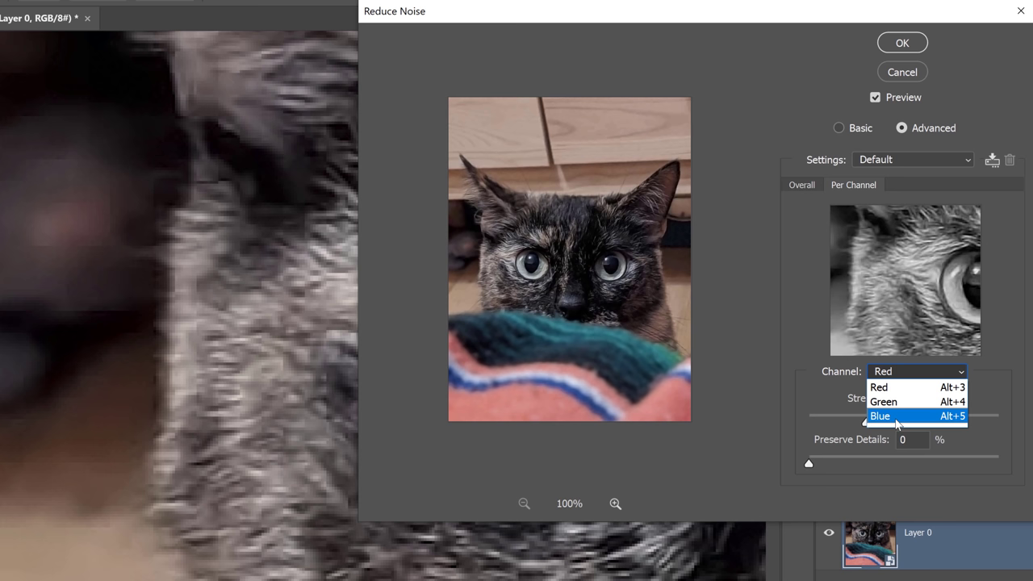
pyautogui.click(812, 353)
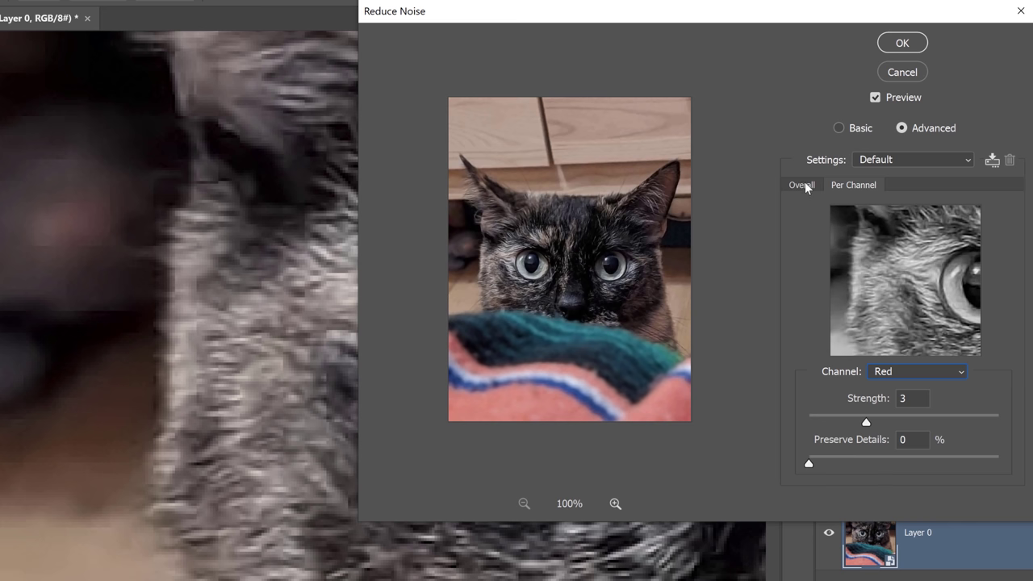
# Back in Basic mode, set Strength to 4 and Preserve Details to 15%.
pyautogui.click(838, 127)
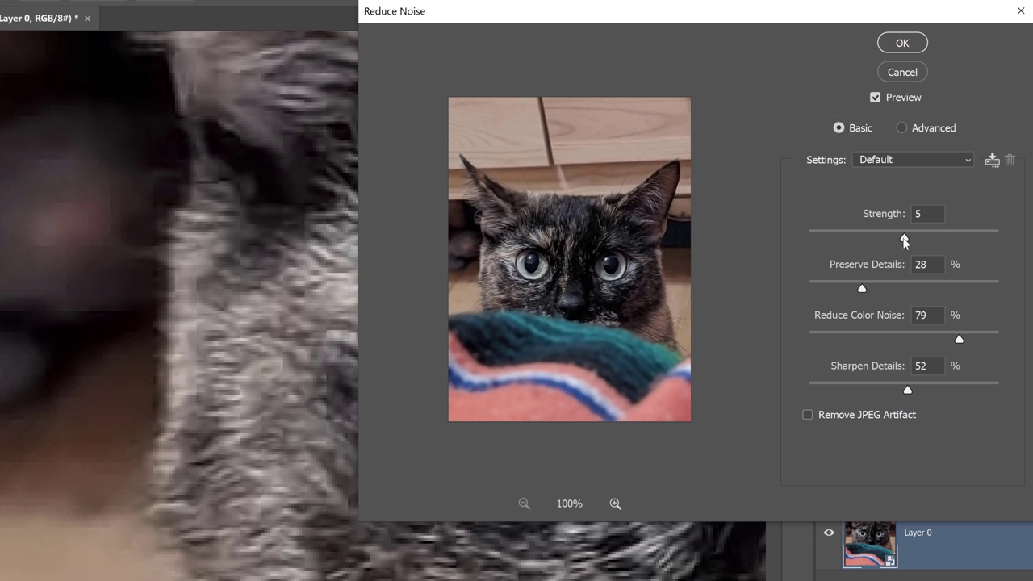
pyautogui.moveTo(900, 242); pyautogui.dragTo(955, 241)
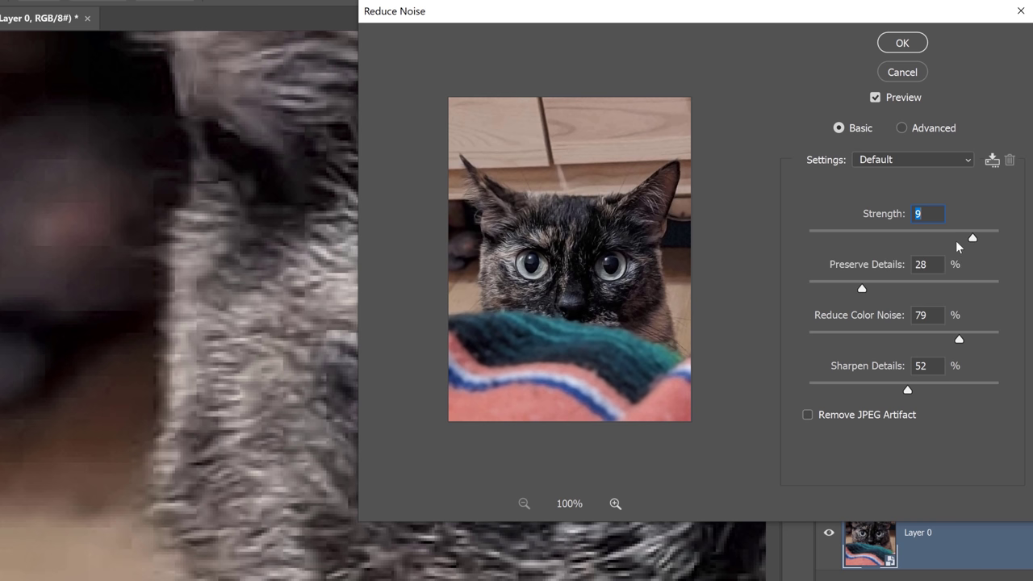
pyautogui.click(893, 240)
pyautogui.moveTo(853, 285); pyautogui.dragTo(812, 284)
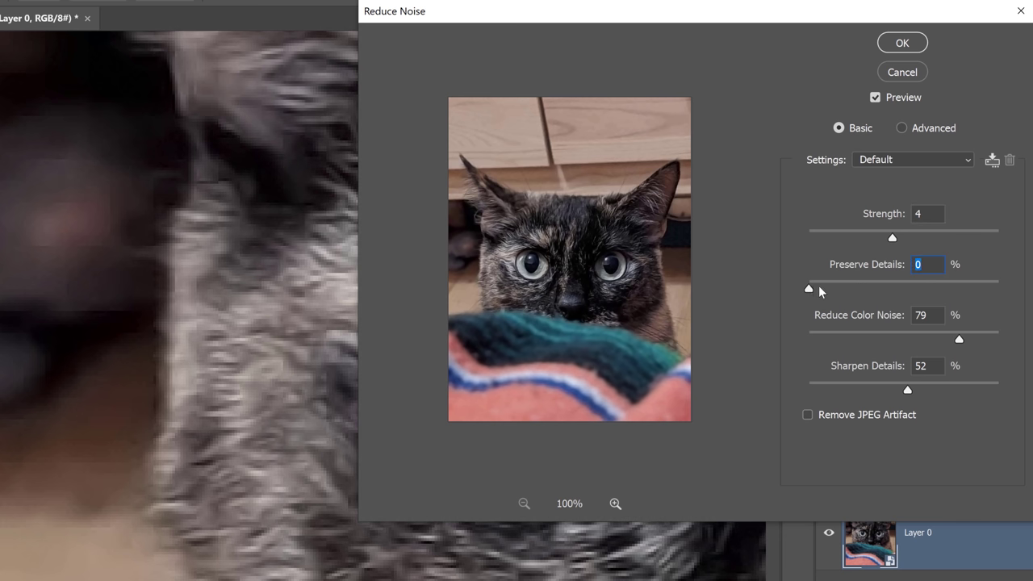
pyautogui.moveTo(907, 289); pyautogui.dragTo(1008, 289)
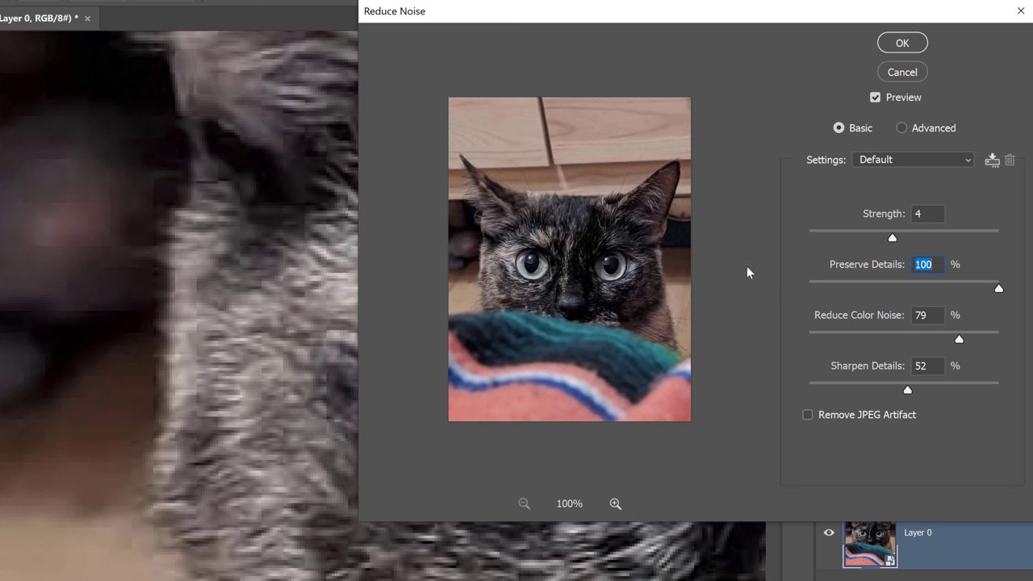
pyautogui.moveTo(983, 287); pyautogui.dragTo(784, 283)
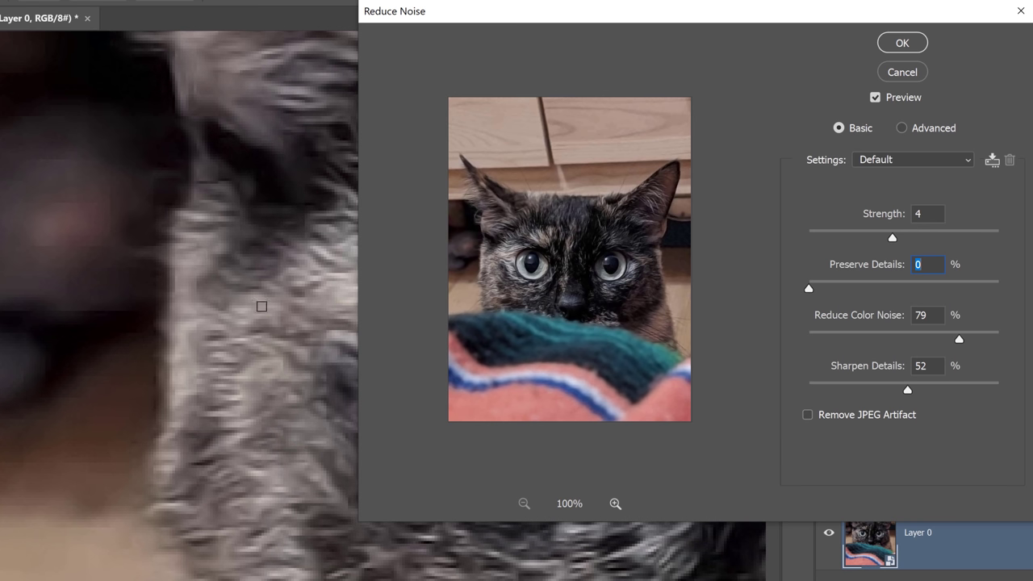
pyautogui.moveTo(844, 289)
pyautogui.mouseDown()
pyautogui.moveTo(878, 292)
pyautogui.moveTo(836, 289)
pyautogui.mouseUp()
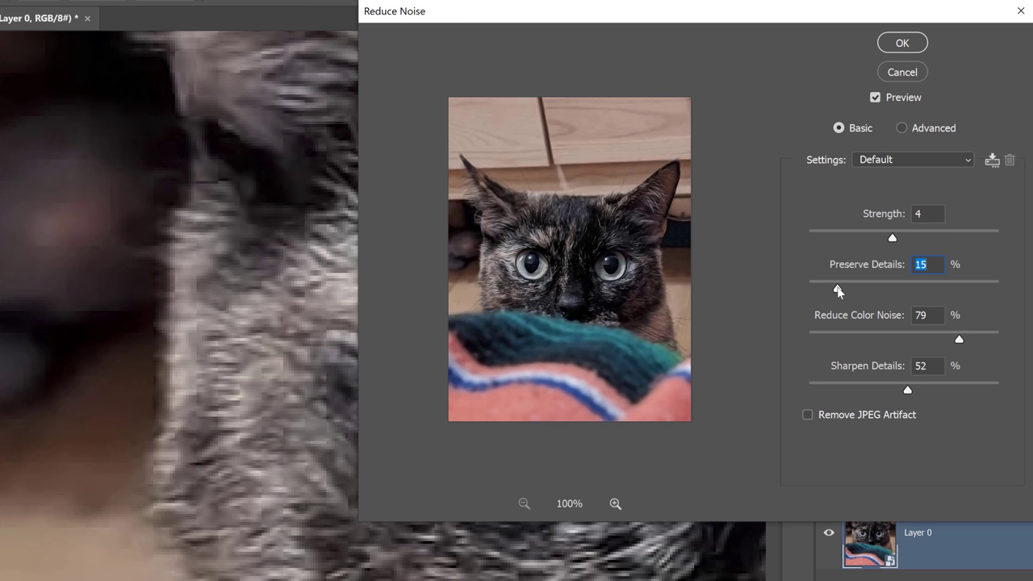
# Zoom the filter preview to 500% and pan across the fur, eye and blue fabric.
pyautogui.click(614, 504)
pyautogui.moveTo(615, 231); pyautogui.dragTo(561, 403)
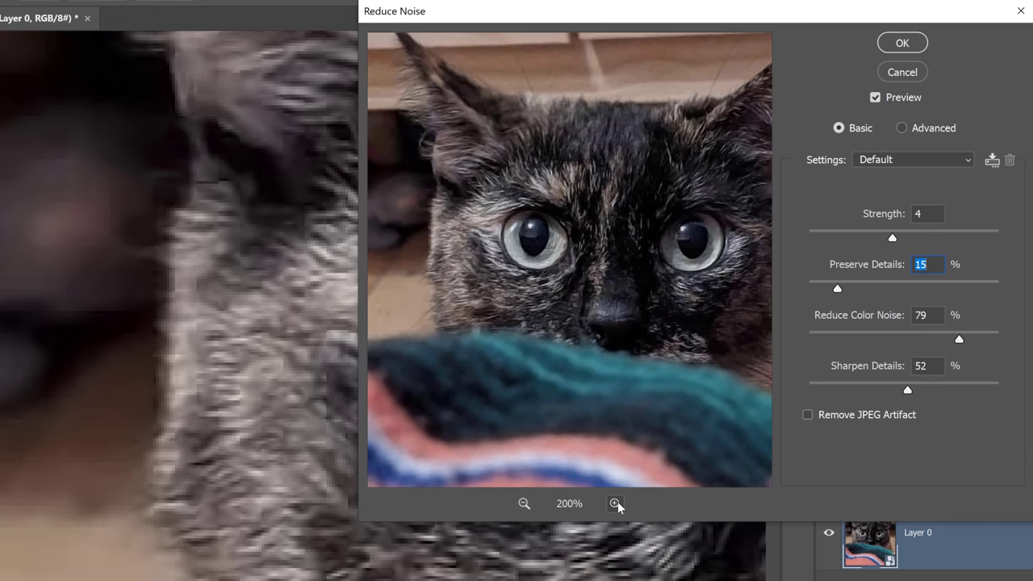
pyautogui.click(617, 501)
pyautogui.click(617, 501)
pyautogui.click(617, 501)
pyautogui.moveTo(473, 312); pyautogui.dragTo(537, 250)
pyautogui.moveTo(587, 315); pyautogui.dragTo(551, 270)
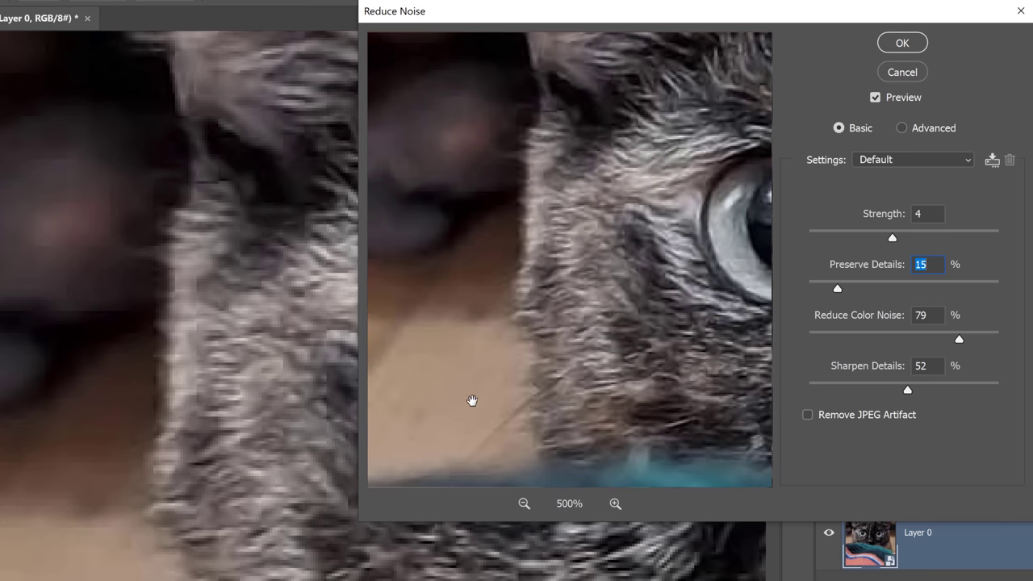
pyautogui.moveTo(476, 385); pyautogui.dragTo(560, 228)
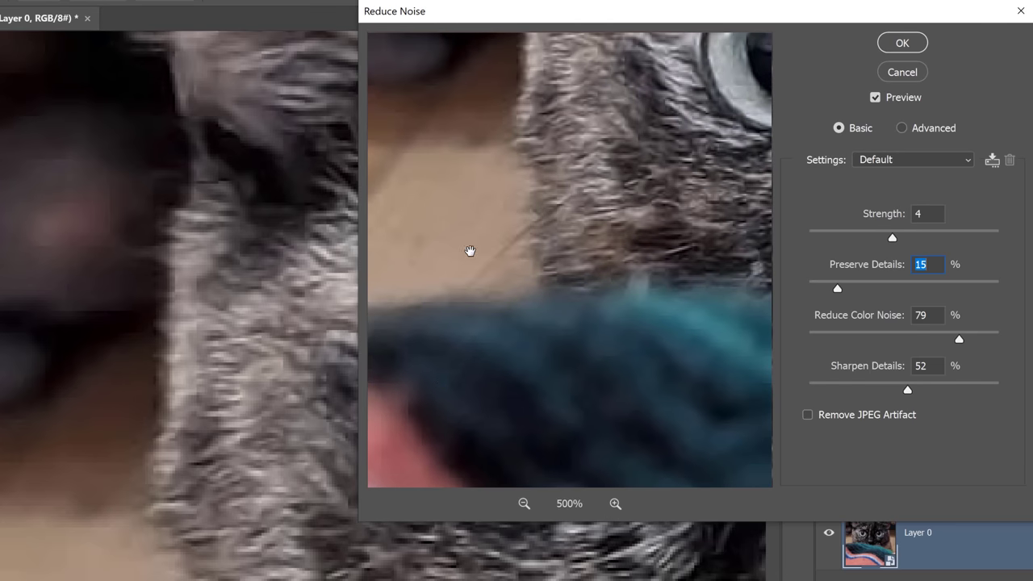
pyautogui.moveTo(468, 247); pyautogui.dragTo(550, 383)
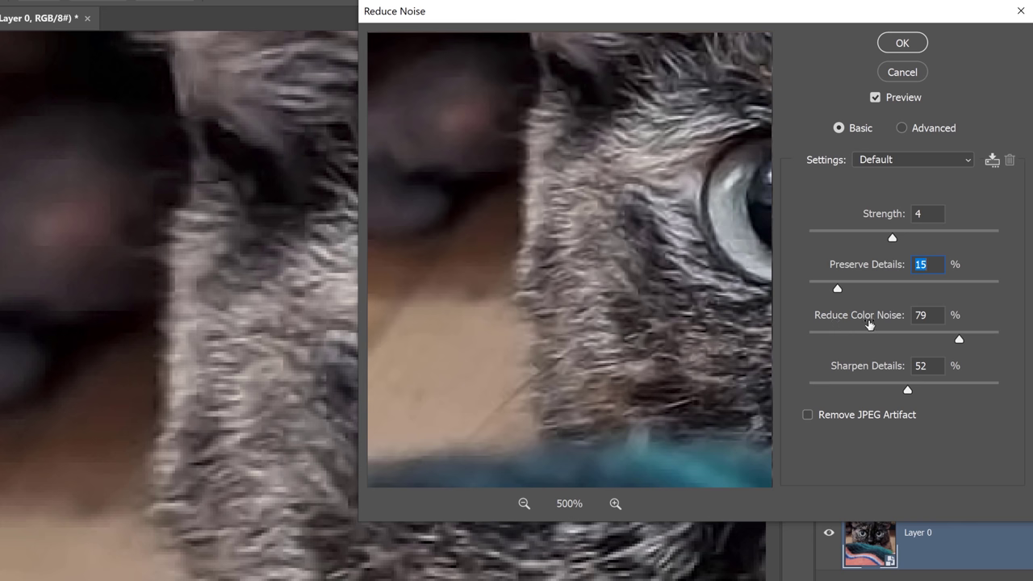
# Compare Reduce Color Noise at 0% and other values, settling on 86%.
pyautogui.moveTo(959, 339); pyautogui.dragTo(772, 343)
pyautogui.moveTo(461, 268); pyautogui.dragTo(573, 336)
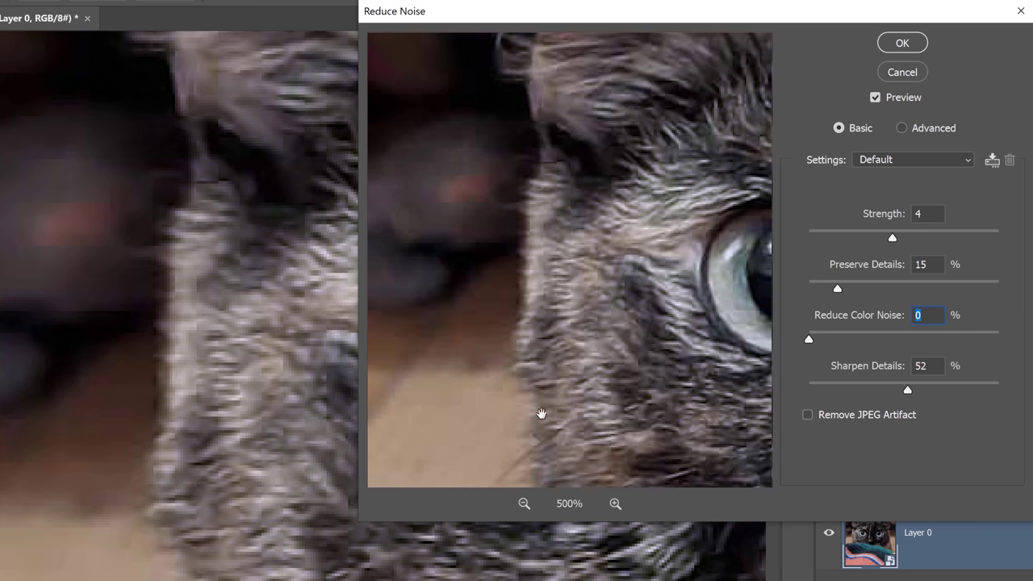
pyautogui.moveTo(540, 409); pyautogui.dragTo(443, 334)
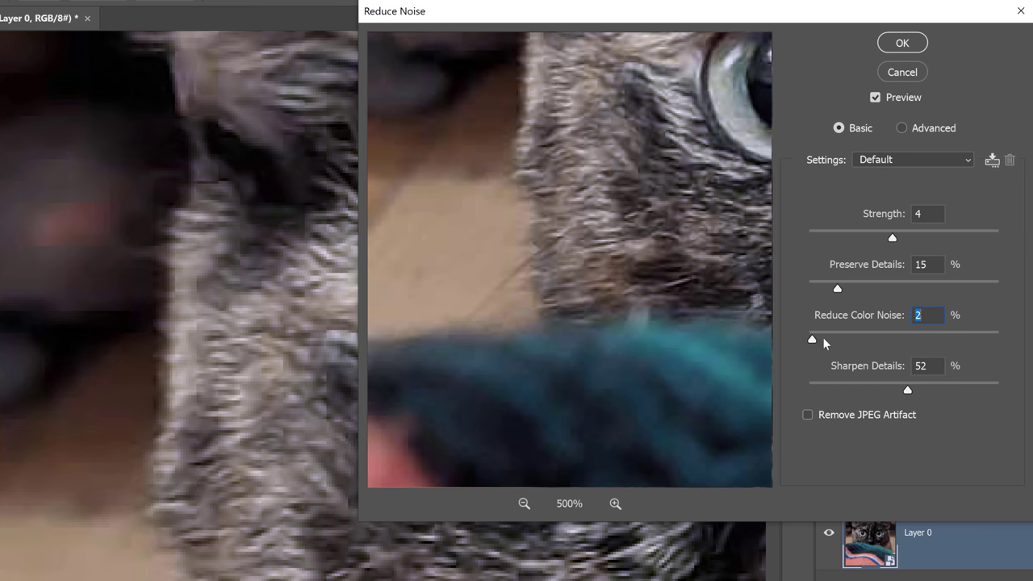
pyautogui.moveTo(826, 338); pyautogui.dragTo(919, 336)
pyautogui.moveTo(554, 322); pyautogui.dragTo(556, 396)
pyautogui.write('66')
pyautogui.moveTo(781, 352); pyautogui.dragTo(912, 335)
pyautogui.click(970, 335)
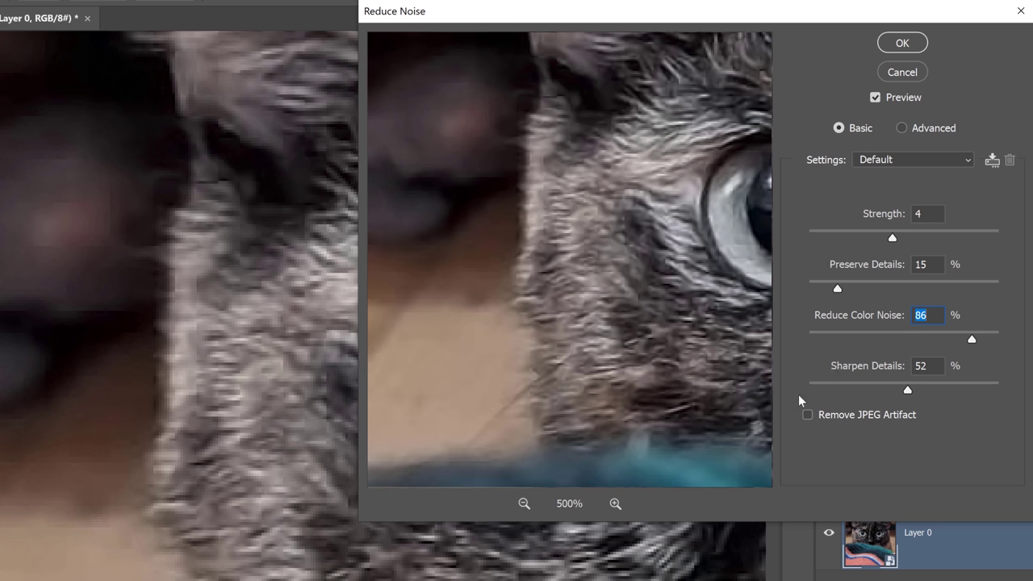
# Set Sharpen Details to 42%, enable Remove JPEG Artifact, and apply Reduce Noise.
pyautogui.click(524, 504)
pyautogui.click(524, 504)
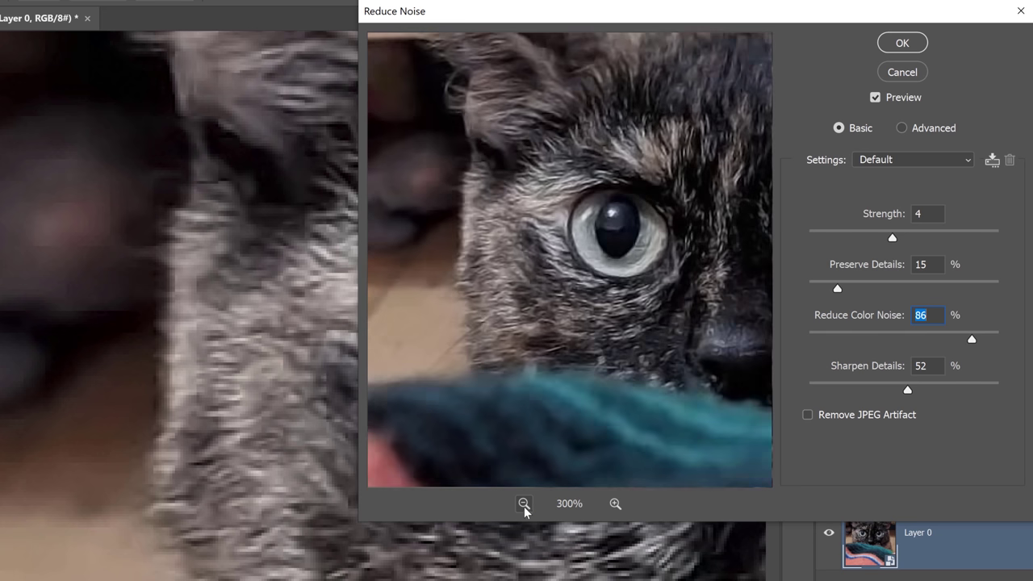
pyautogui.click(523, 504)
pyautogui.moveTo(591, 358); pyautogui.dragTo(547, 430)
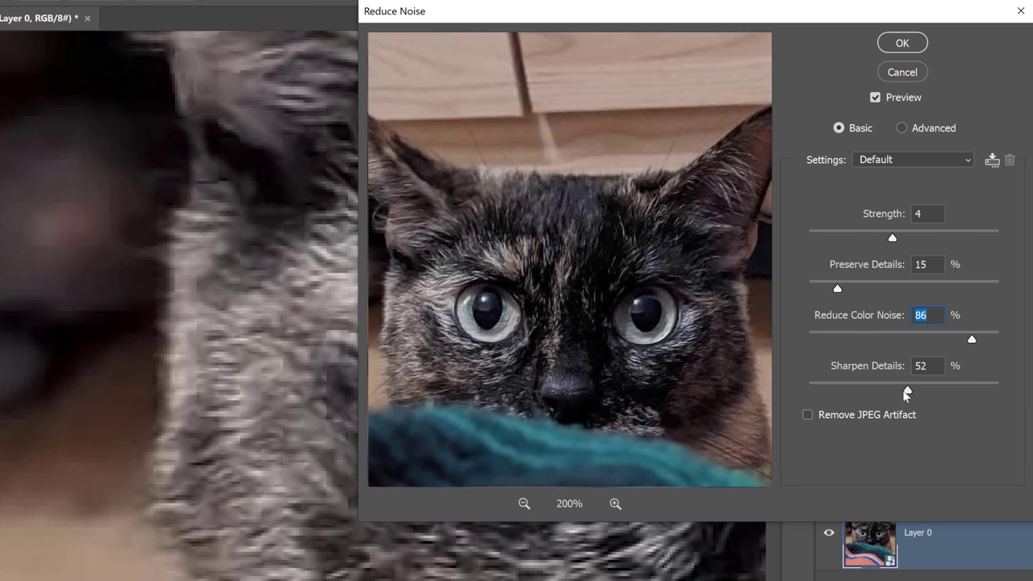
pyautogui.moveTo(906, 394); pyautogui.dragTo(995, 411)
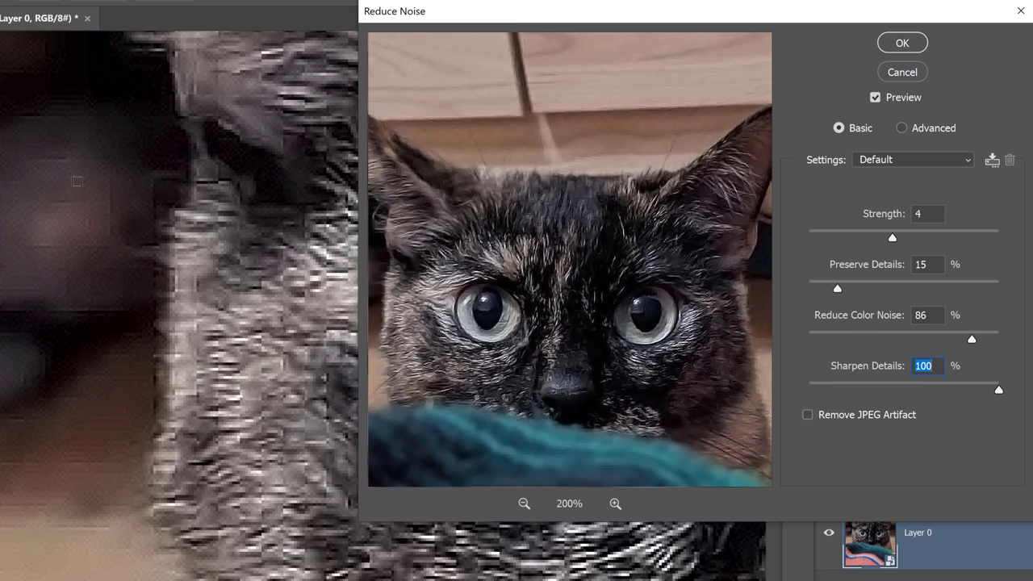
pyautogui.write('0')
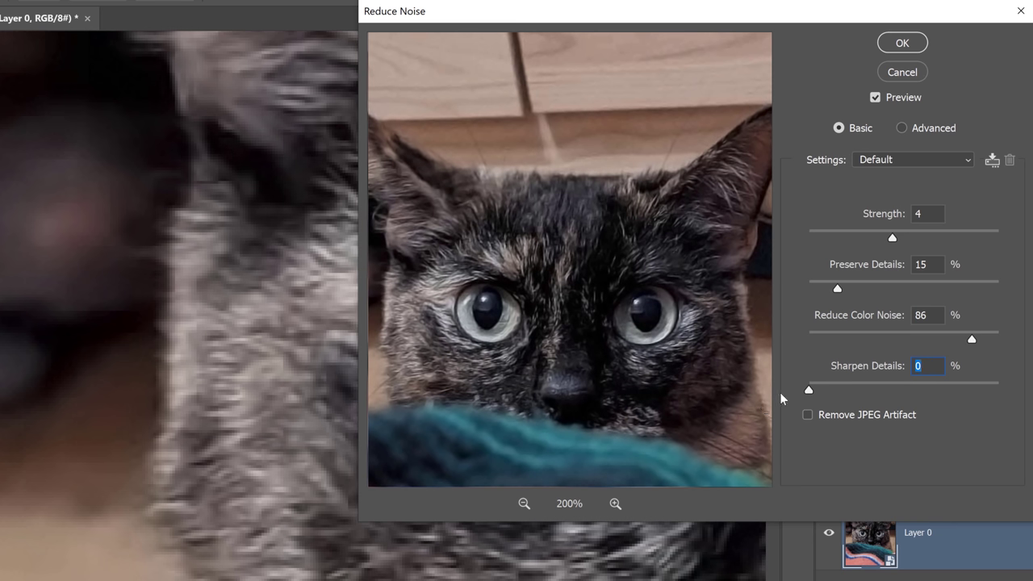
pyautogui.moveTo(831, 390); pyautogui.dragTo(863, 392)
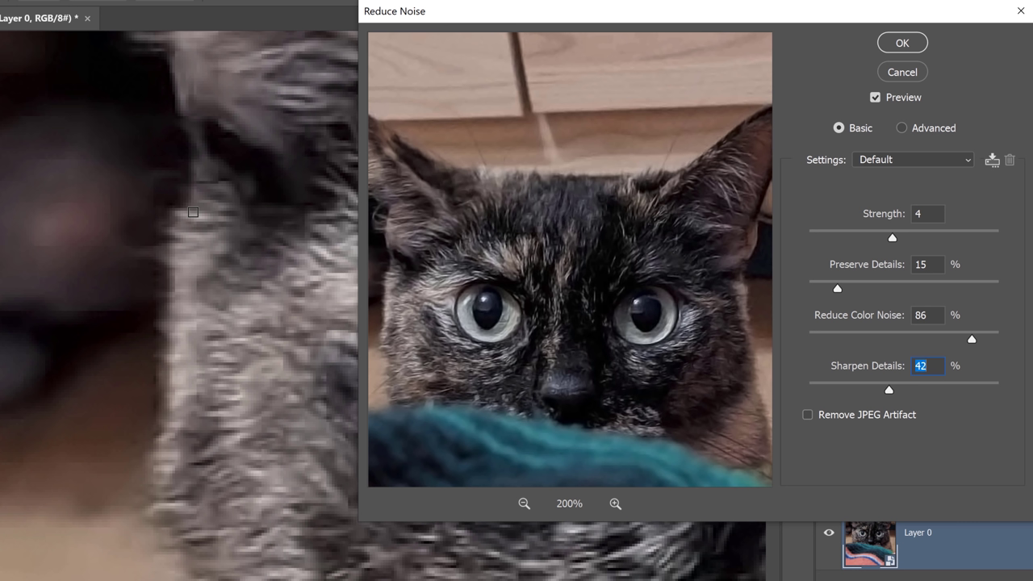
pyautogui.click(807, 414)
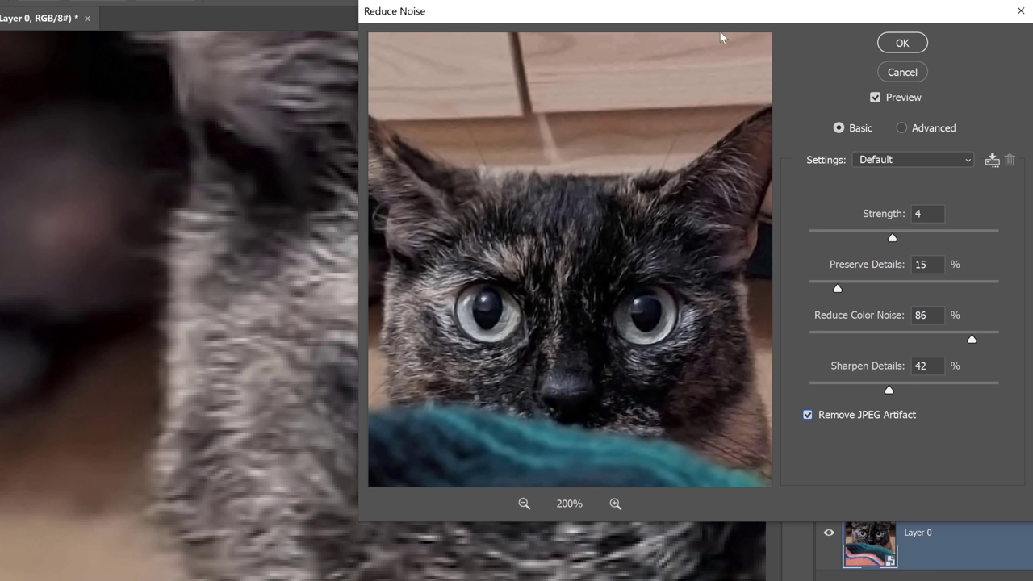
pyautogui.click(896, 49)
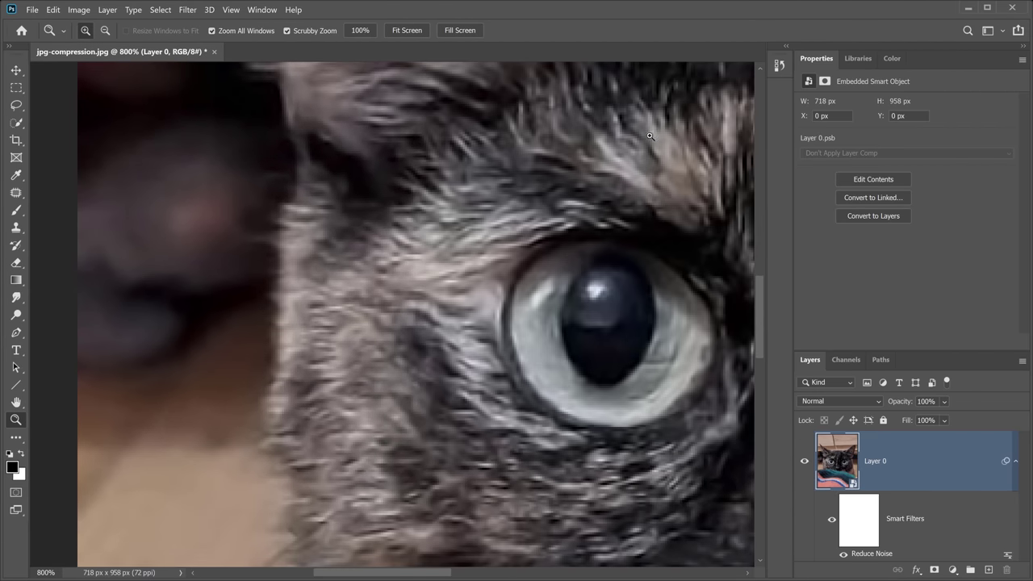
# Toggle the Reduce Noise smart filter off and on, then fit the photo on screen.
pyautogui.scroll(2, 234, 293)
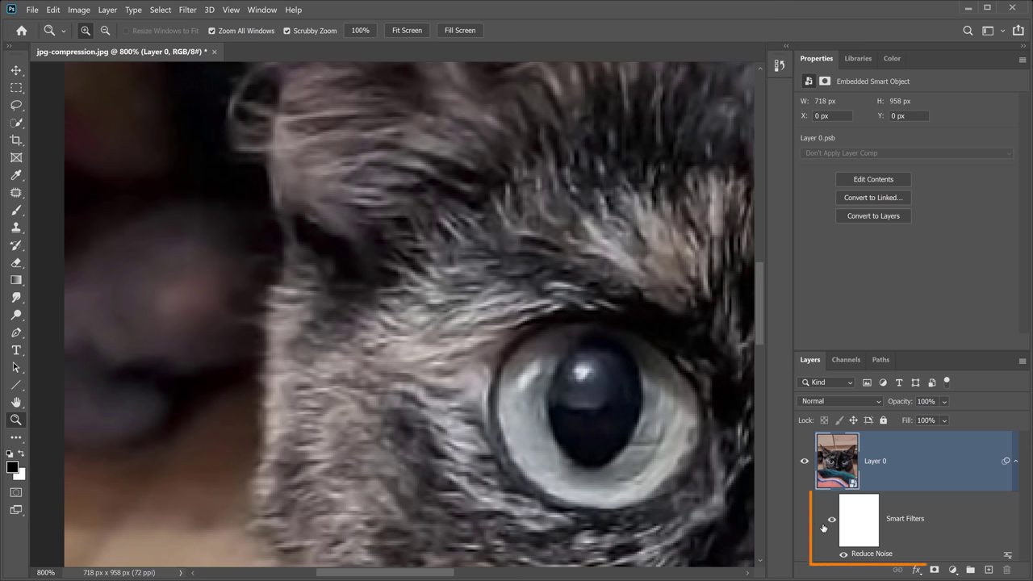
pyautogui.click(828, 521)
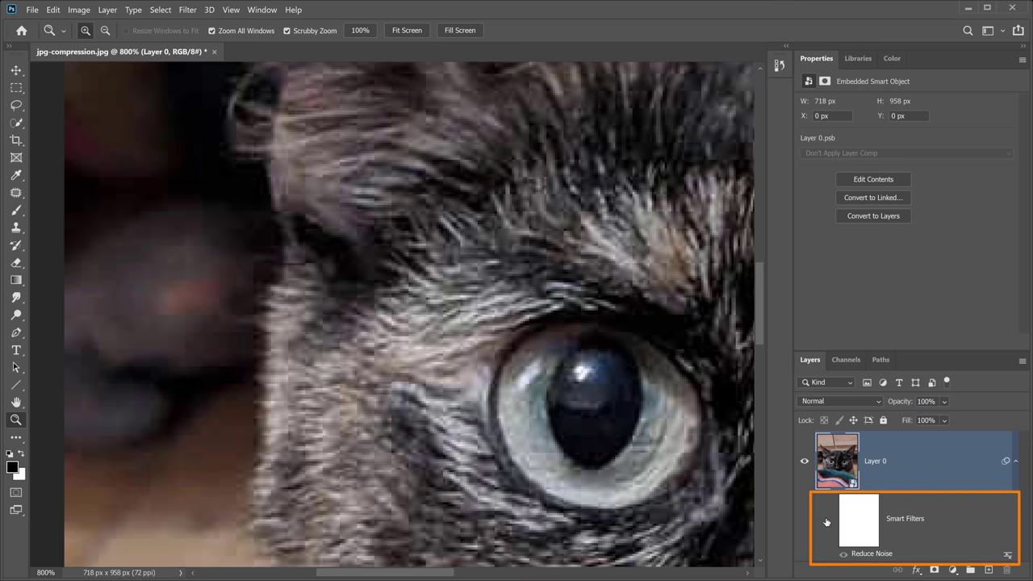
pyautogui.click(830, 522)
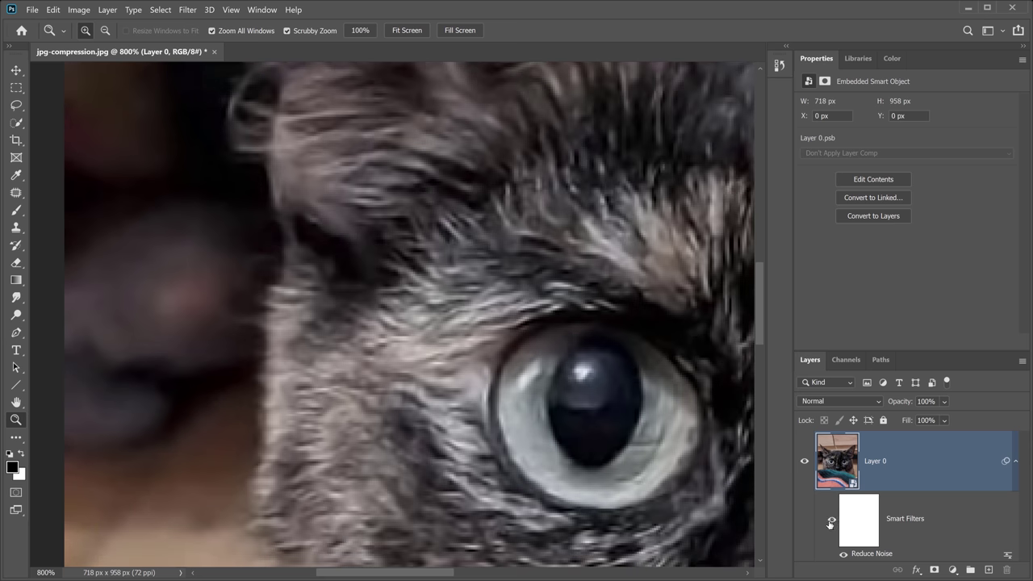
pyautogui.doubleClick(17, 403)
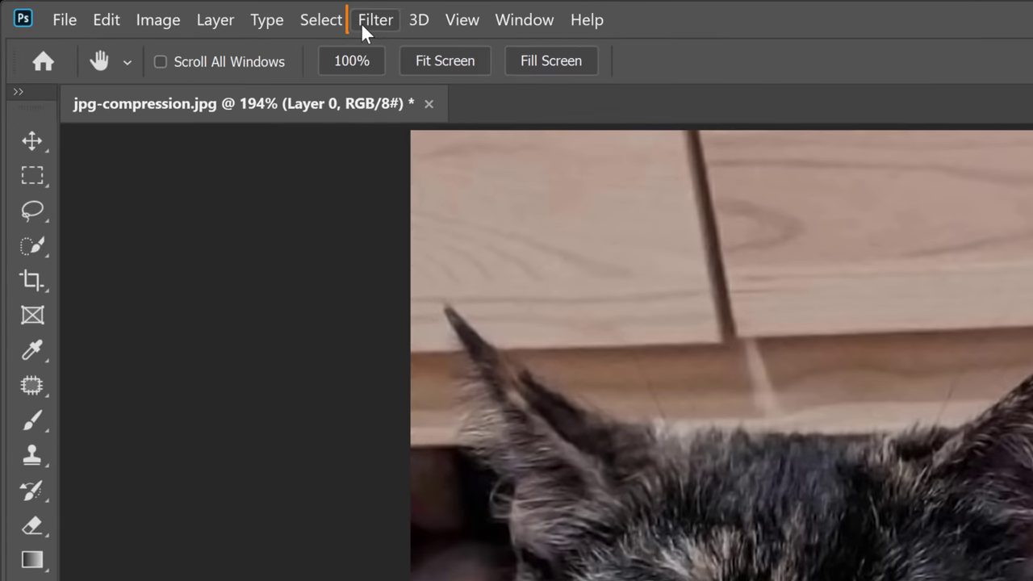
# Open the Camera Raw filter and set Contrast +15, Shadows -20, Texture +48, Clarity +12.
pyautogui.click(187, 9)
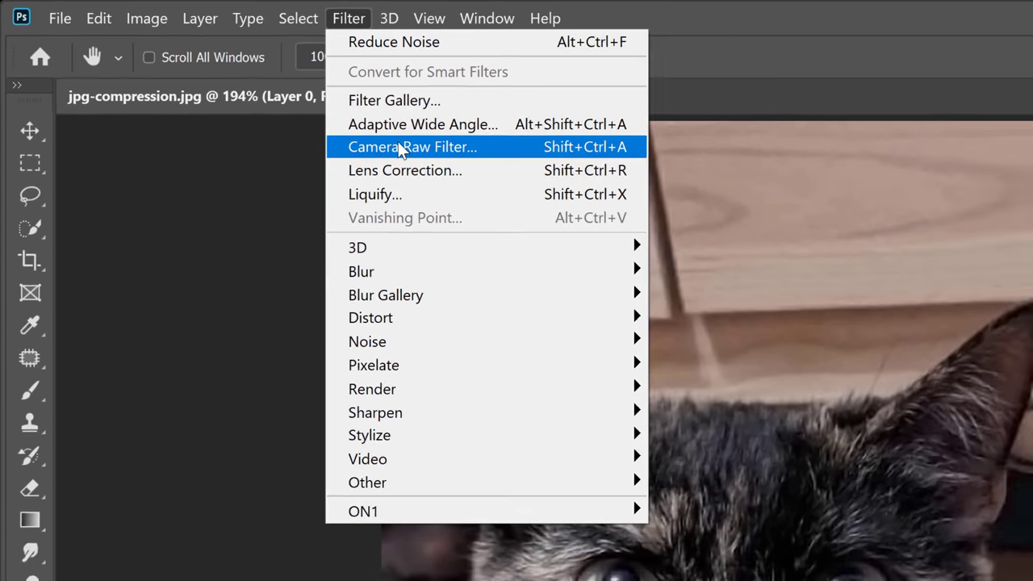
pyautogui.click(427, 159)
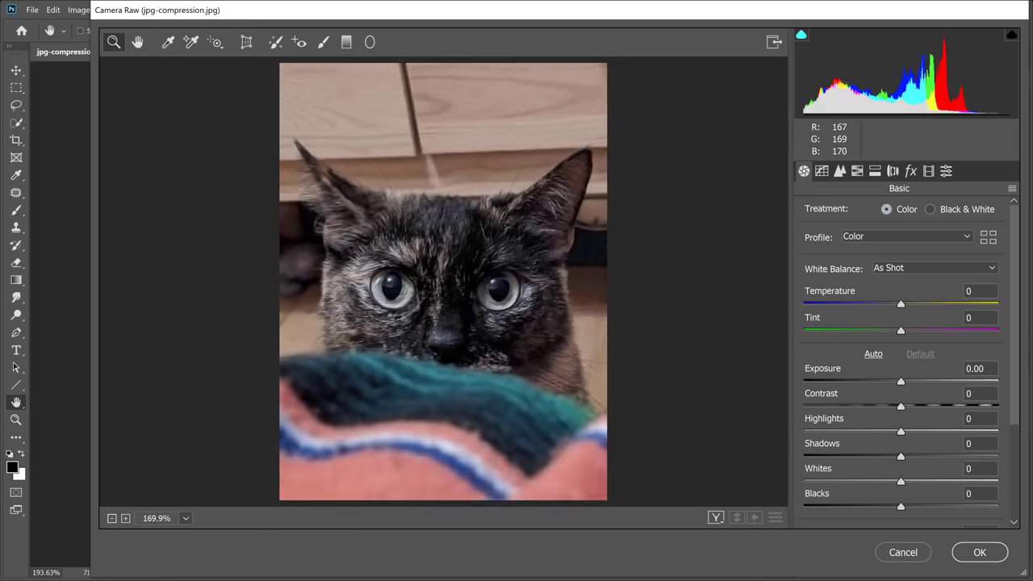
pyautogui.moveTo(1014, 259); pyautogui.dragTo(1014, 349)
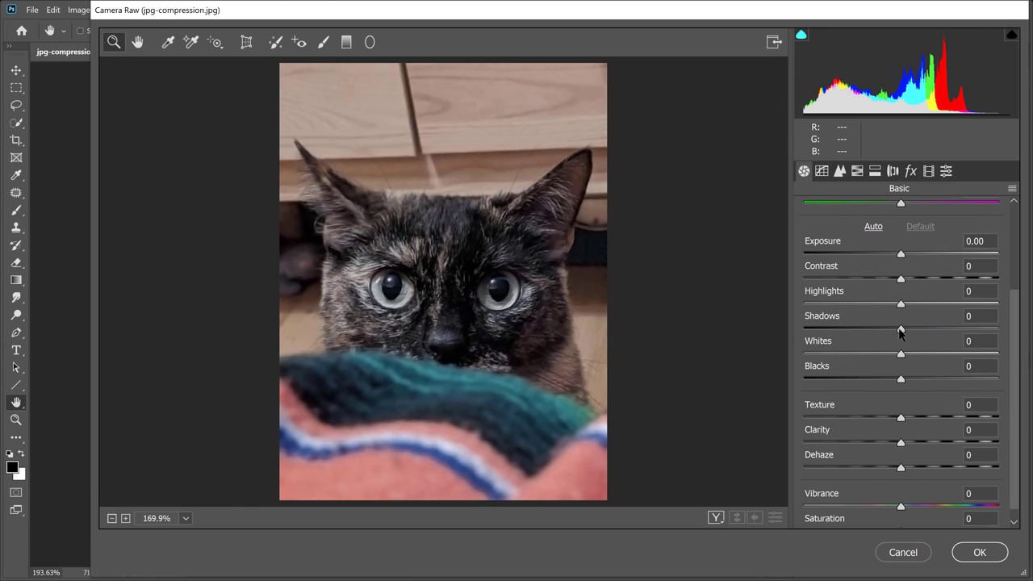
pyautogui.moveTo(900, 340); pyautogui.dragTo(881, 330)
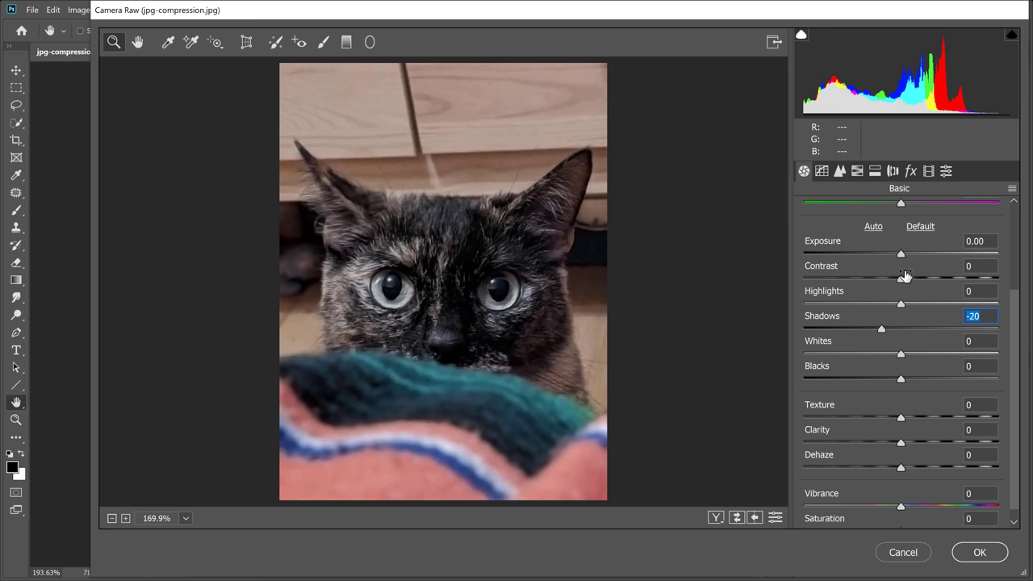
pyautogui.moveTo(903, 277); pyautogui.dragTo(914, 281)
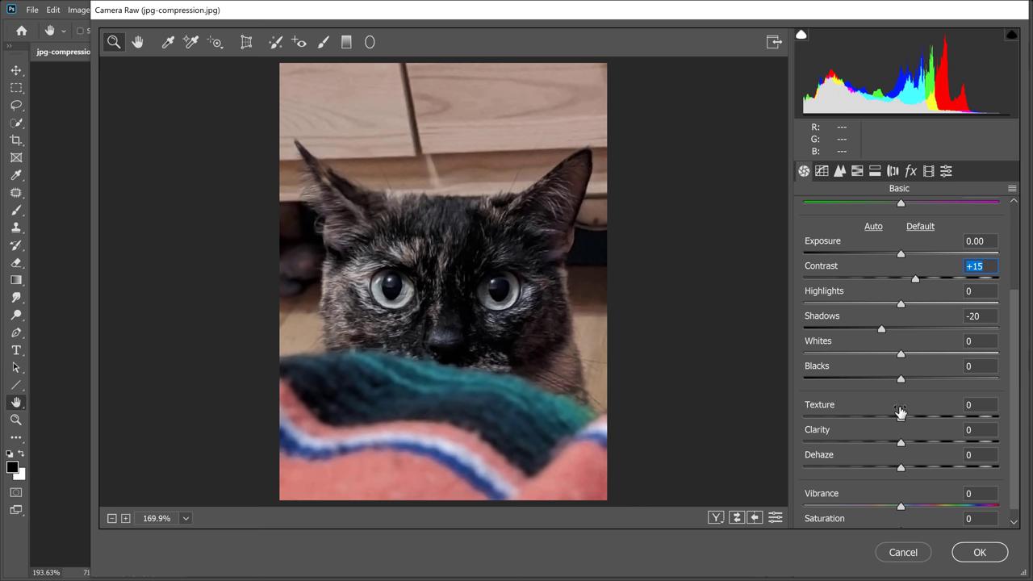
pyautogui.moveTo(901, 418); pyautogui.dragTo(955, 418)
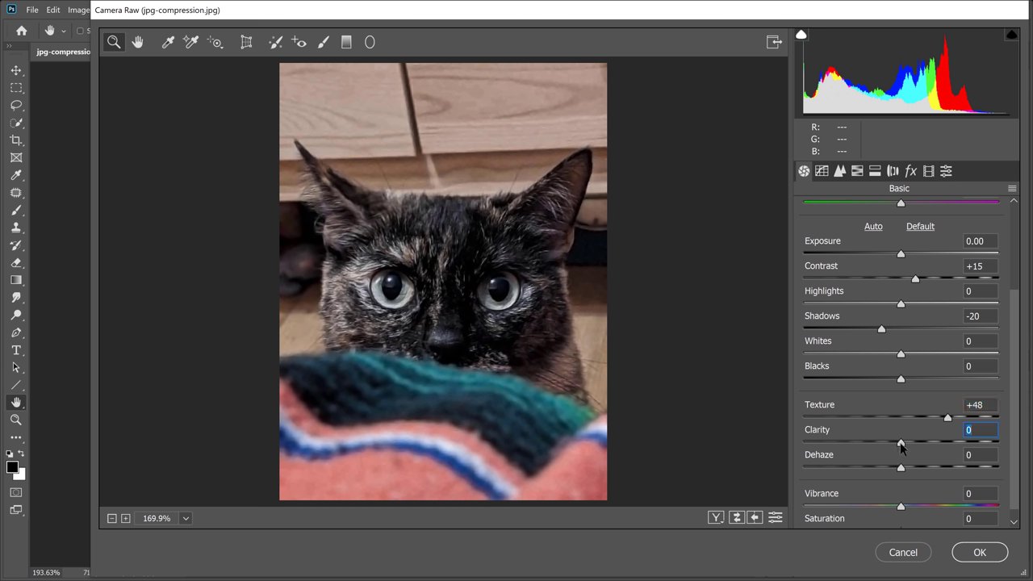
pyautogui.moveTo(902, 444); pyautogui.dragTo(910, 449)
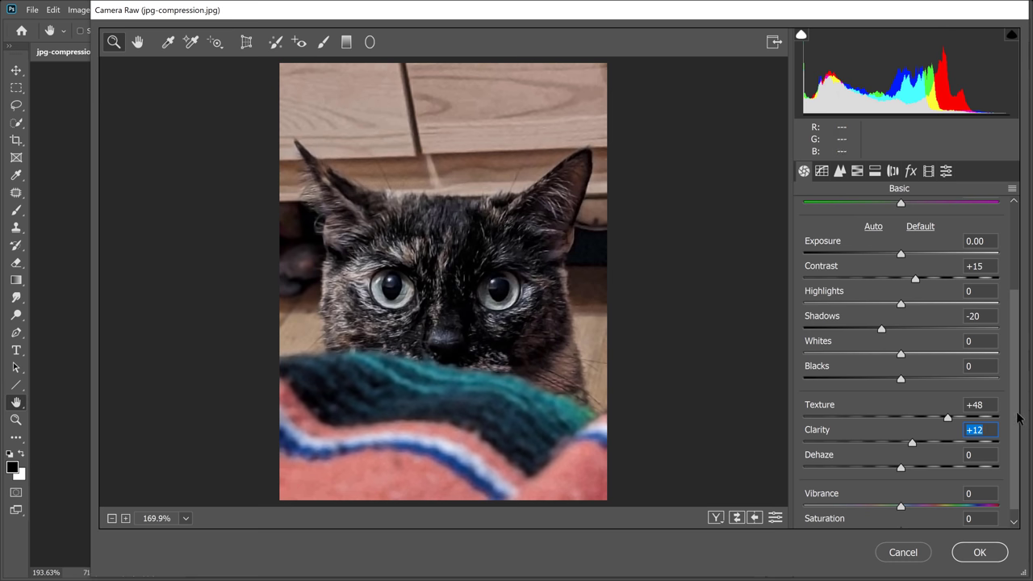
# Raise Vibrance to +63 and Saturation to +35.
pyautogui.scroll(-1, 969, 468)
pyautogui.moveTo(900, 516); pyautogui.dragTo(922, 516)
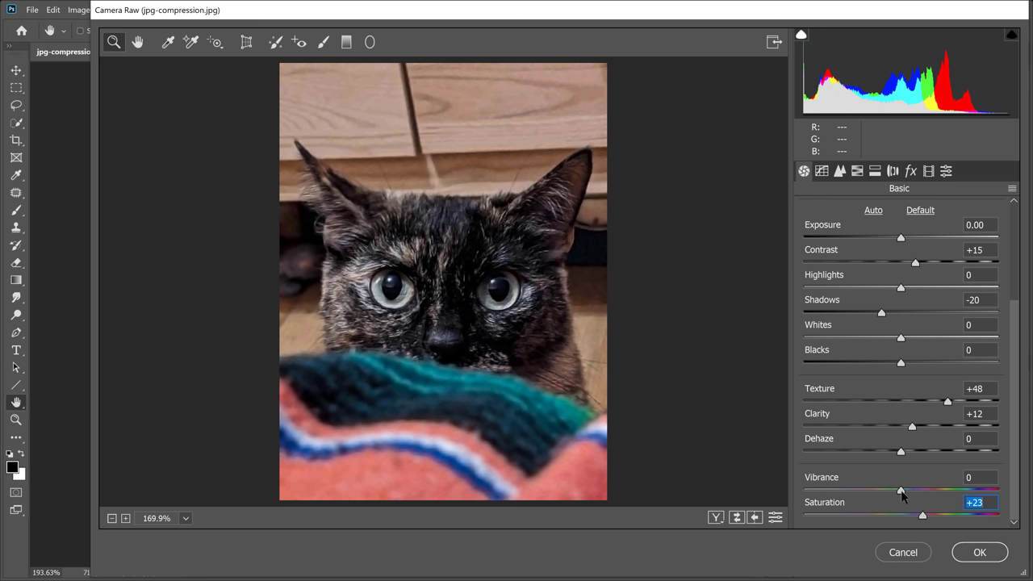
pyautogui.moveTo(902, 494); pyautogui.dragTo(940, 496)
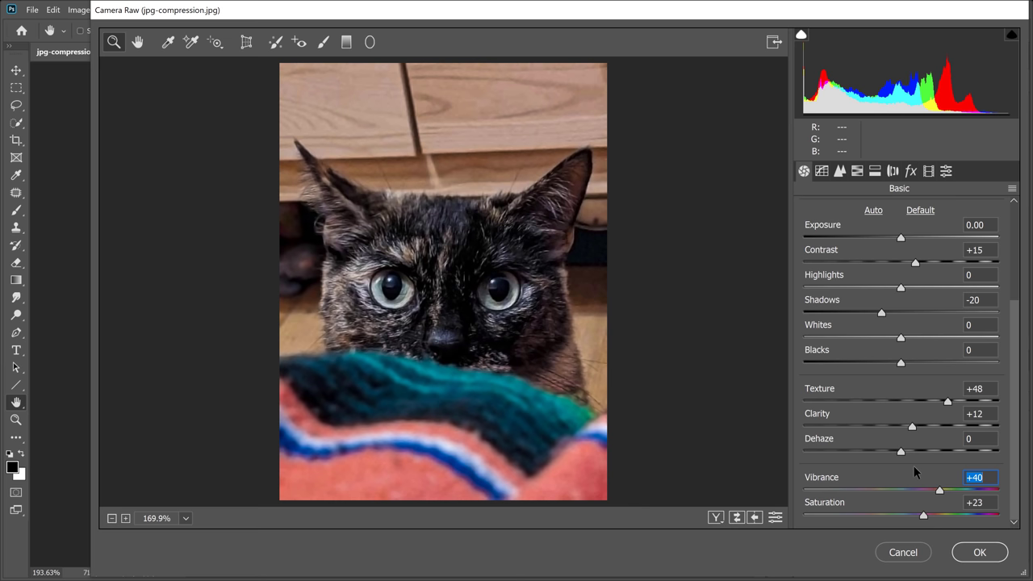
pyautogui.moveTo(940, 493); pyautogui.dragTo(935, 518)
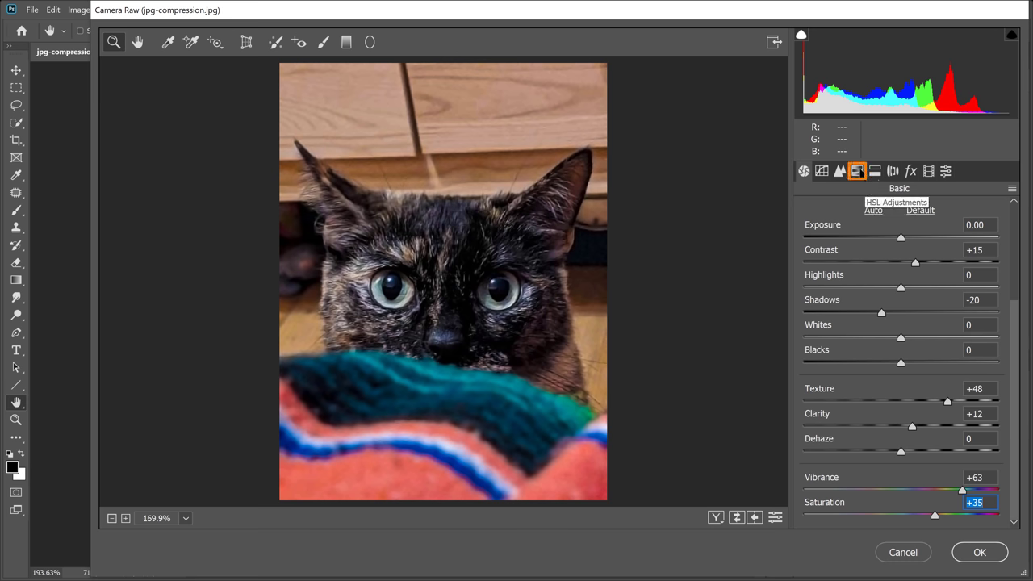
# In HSL Adjustments, lower Oranges luminance to -24 and raise Oranges saturation to +53.
pyautogui.click(857, 172)
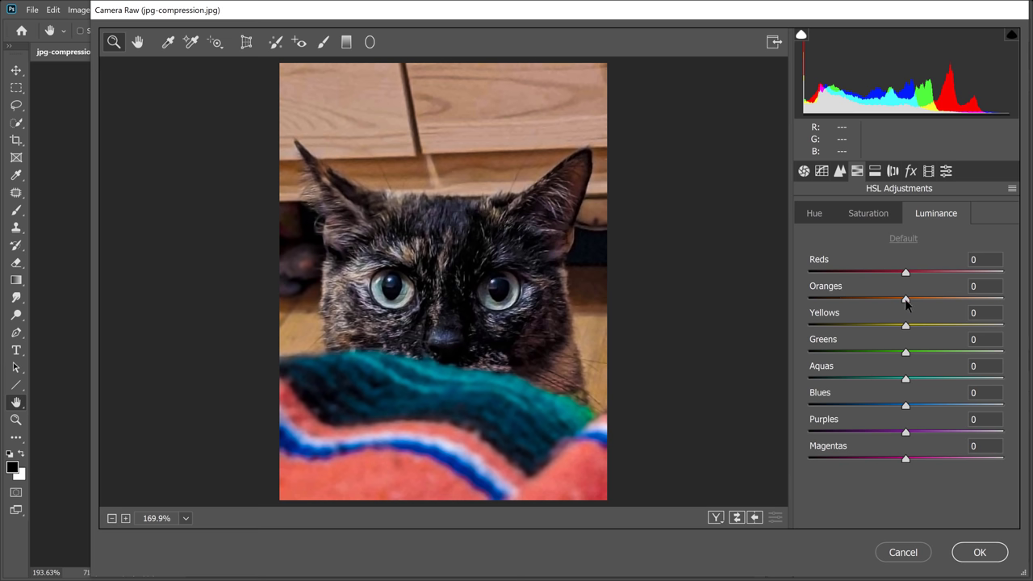
pyautogui.moveTo(905, 299); pyautogui.dragTo(883, 299)
pyautogui.click(874, 222)
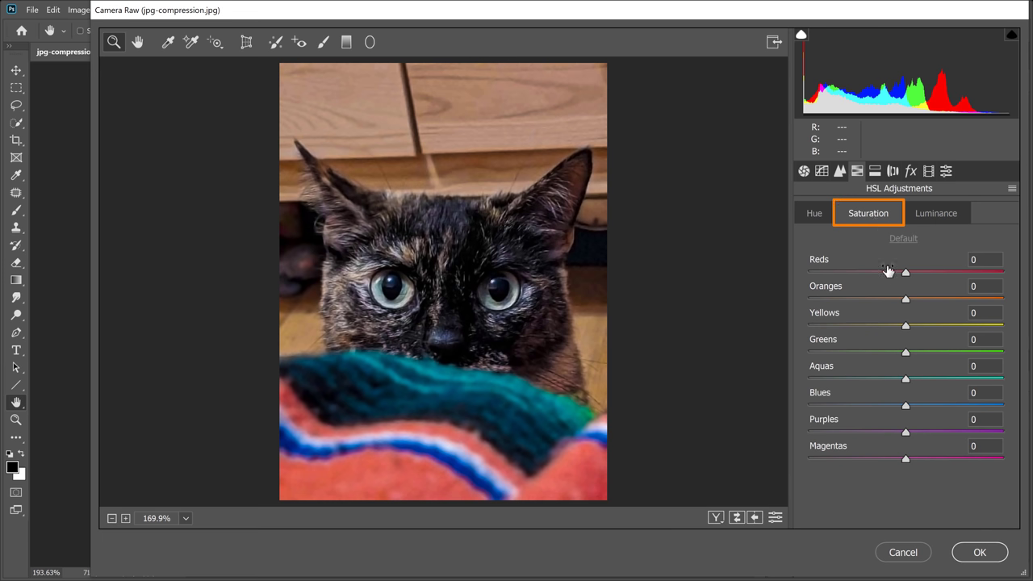
pyautogui.moveTo(904, 300); pyautogui.dragTo(956, 315)
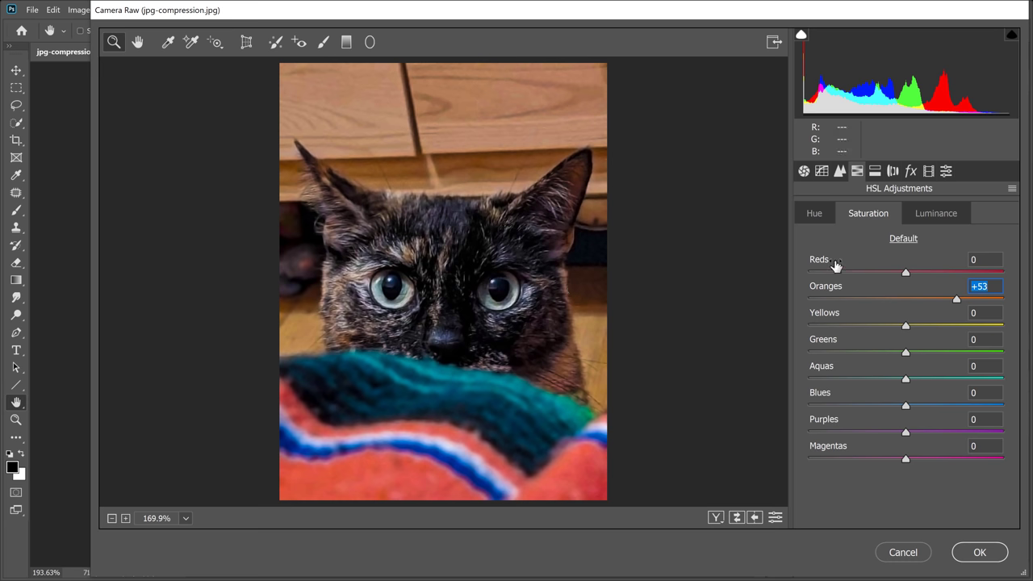
# In the Detail panel, set Sharpening Amount to 58 and try out the Masking slider.
pyautogui.click(838, 173)
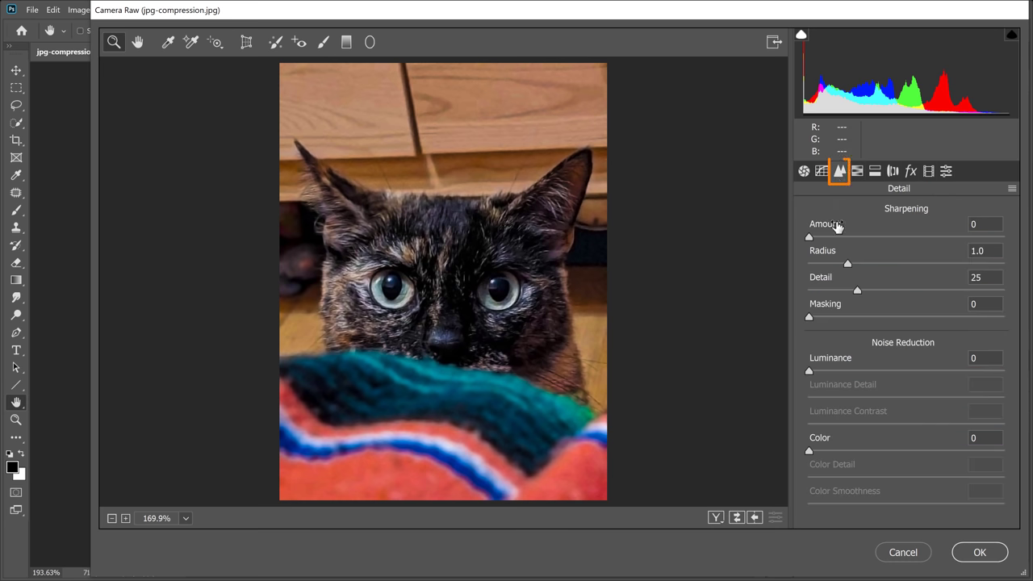
pyautogui.moveTo(810, 239); pyautogui.dragTo(883, 244)
pyautogui.moveTo(812, 315)
pyautogui.mouseDown()
pyautogui.moveTo(835, 315)
pyautogui.moveTo(804, 318)
pyautogui.mouseUp()
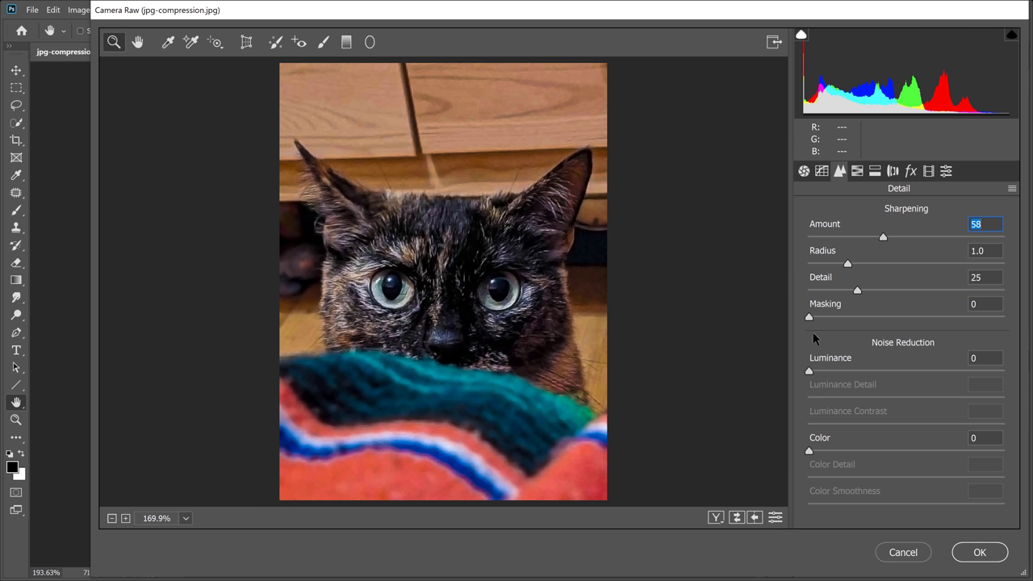
pyautogui.moveTo(811, 318)
pyautogui.mouseDown()
pyautogui.moveTo(934, 323)
pyautogui.moveTo(811, 321)
pyautogui.mouseUp()
# Set Sharpening Masking to 90 while previewing the black-and-white edge mask.
pyautogui.press('alt')
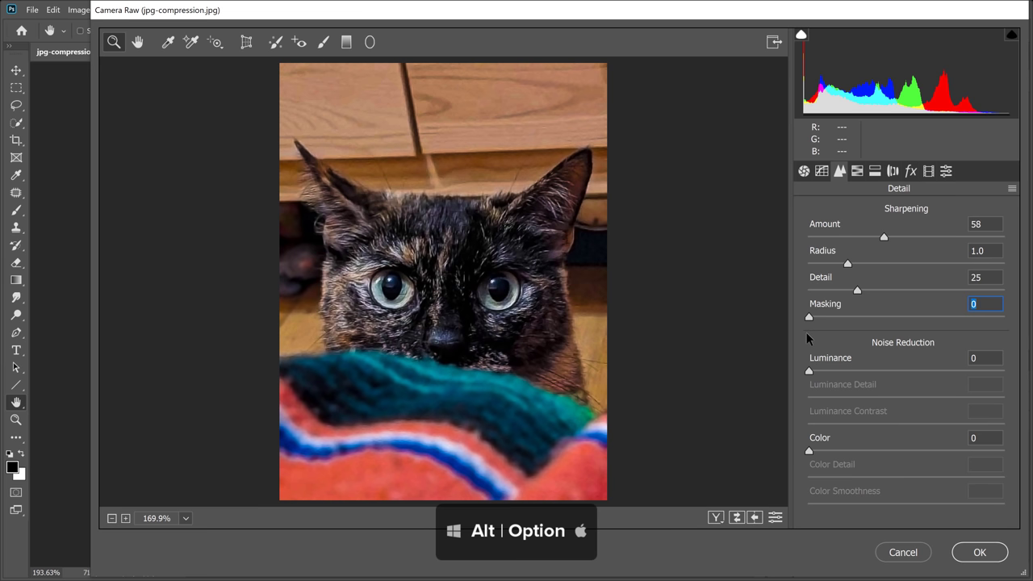
pyautogui.keyDown('alt'); pyautogui.click(810, 319); pyautogui.keyUp('alt')
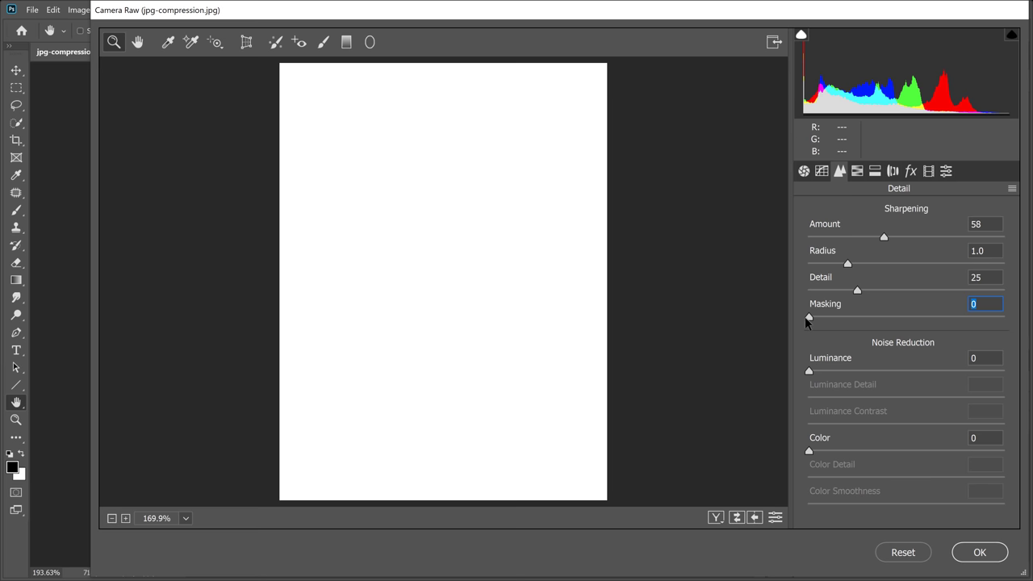
pyautogui.moveTo(805, 318); pyautogui.dragTo(983, 333)
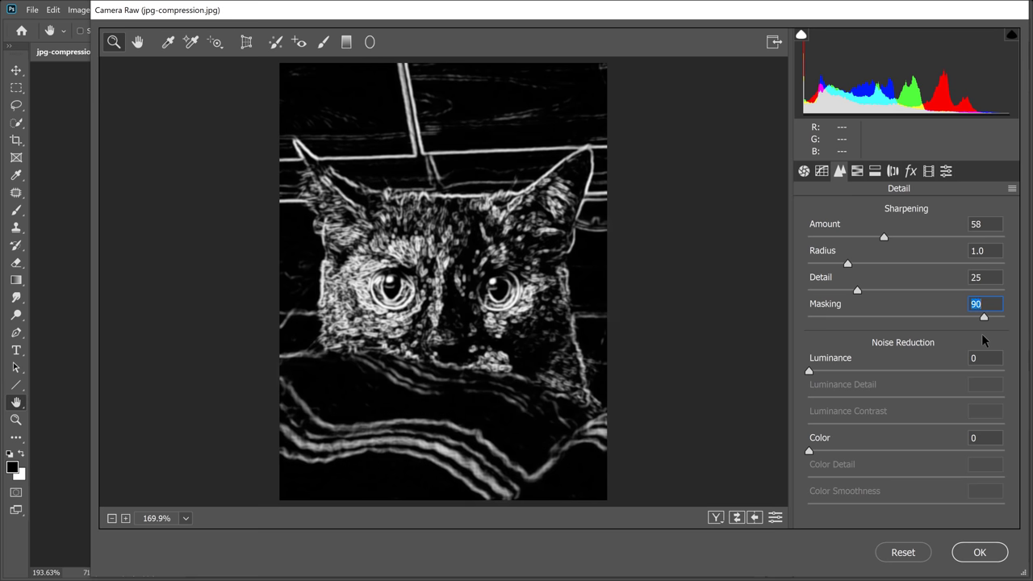
pyautogui.moveTo(981, 334); pyautogui.dragTo(980, 333)
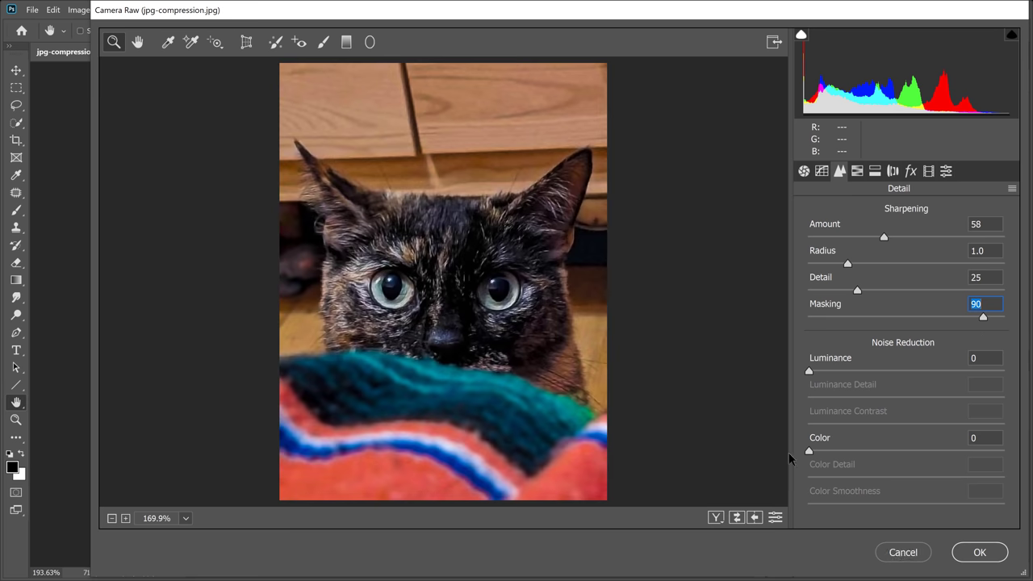
# Compare the sharpened photo against default detail settings, ending on the current settings.
pyautogui.click(776, 518)
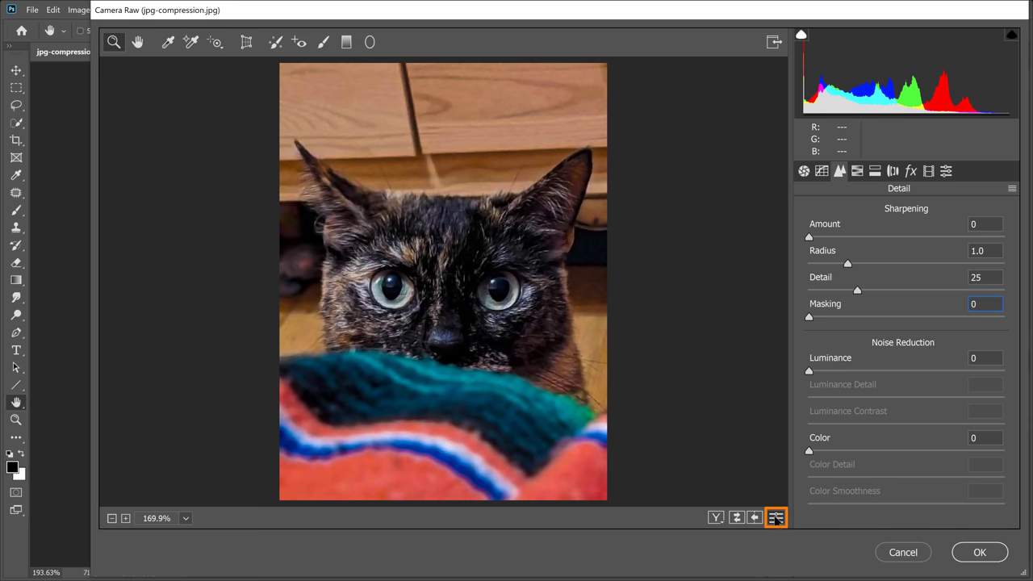
pyautogui.click(772, 519)
pyautogui.click(772, 521)
pyautogui.click(771, 522)
pyautogui.click(770, 523)
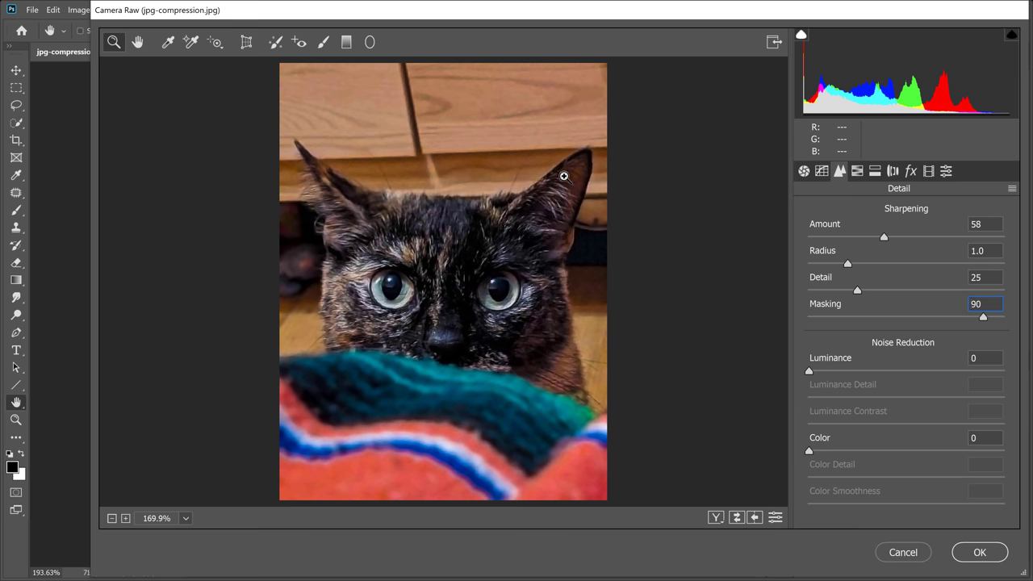
# Zoom in on the wood near the cat's ear and set Effects Grain Amount to 8.
pyautogui.moveTo(528, 120); pyautogui.dragTo(528, 121)
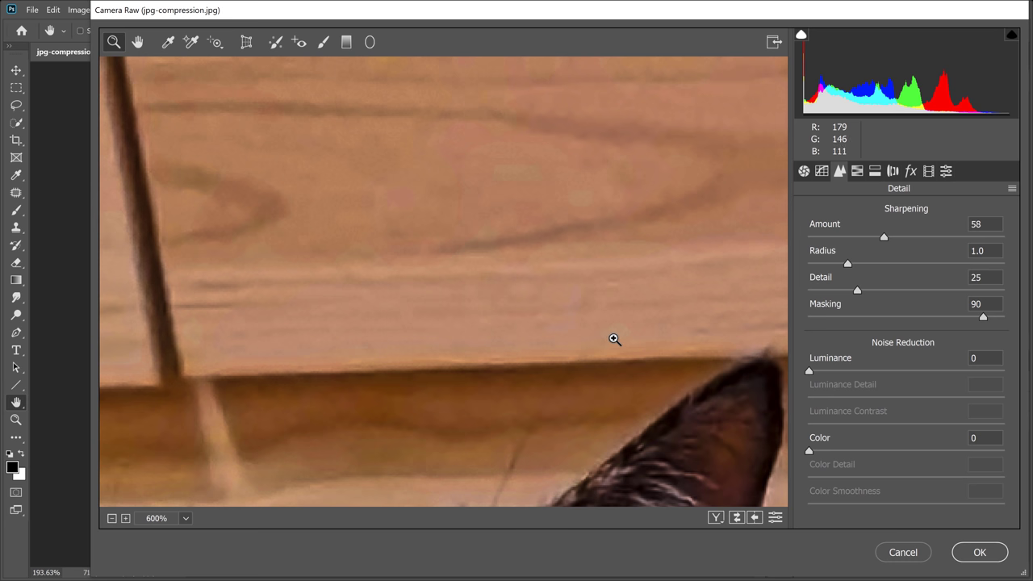
pyautogui.click(909, 171)
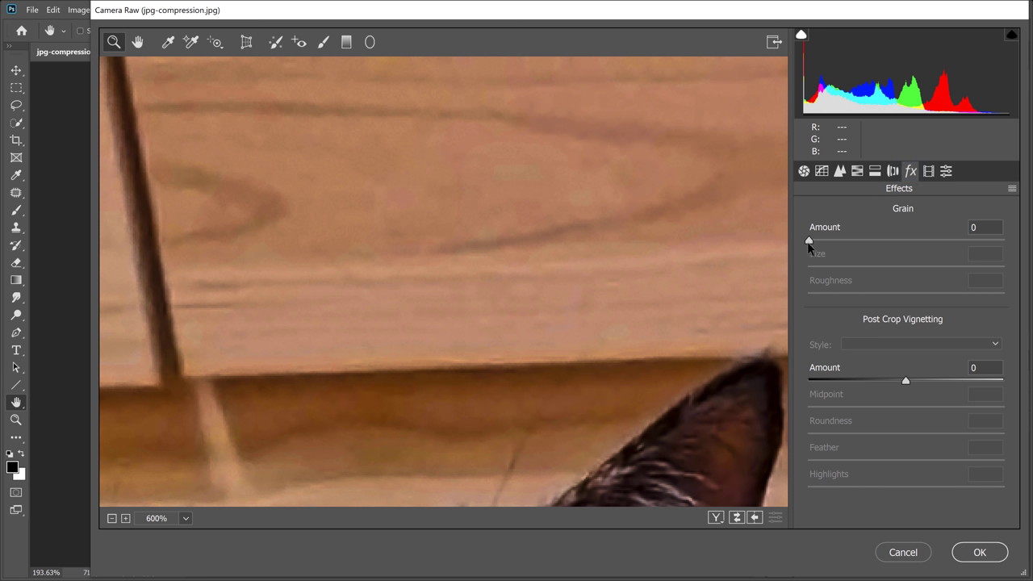
pyautogui.moveTo(809, 241); pyautogui.dragTo(825, 242)
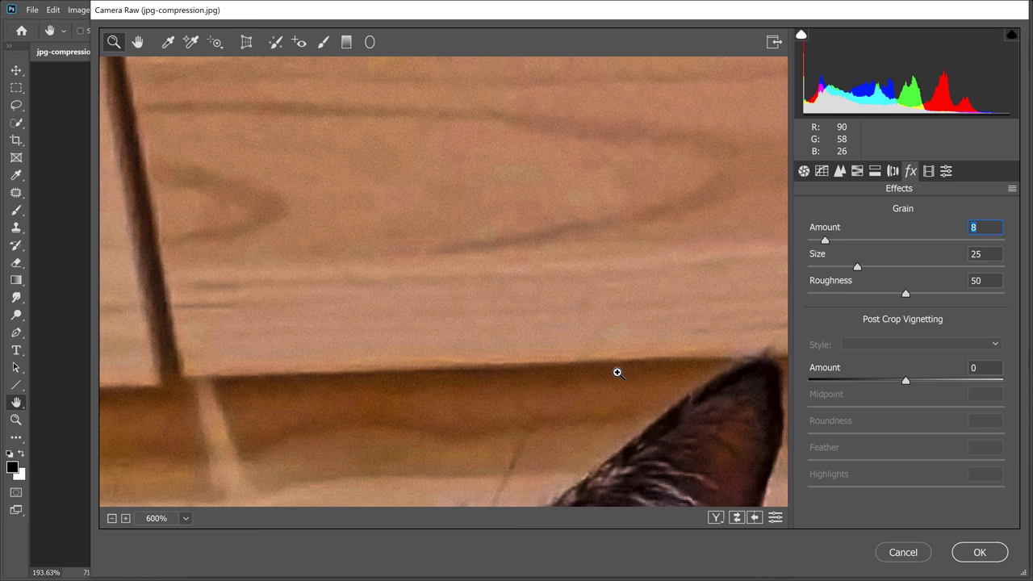
# Apply the Camera Raw Filter as a smart filter on Layer 0, then zoom into the cat's face.
pyautogui.click(975, 553)
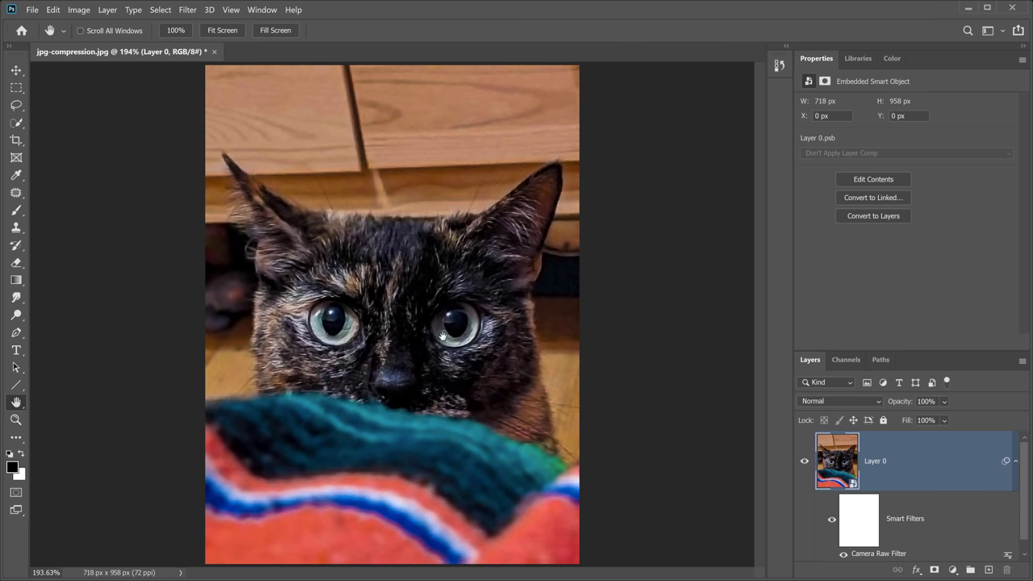
pyautogui.press('z')
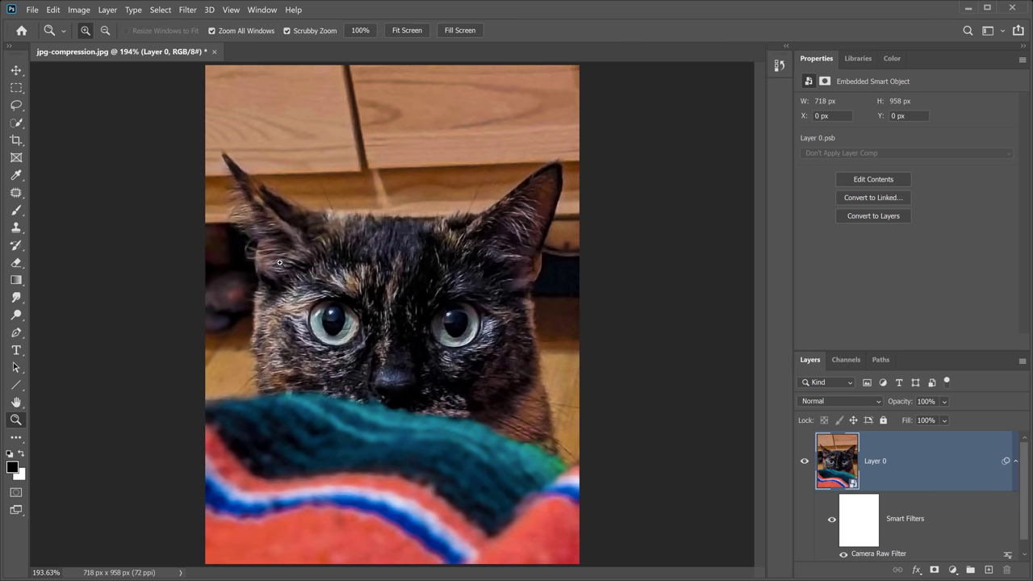
pyautogui.moveTo(280, 262); pyautogui.dragTo(279, 263)
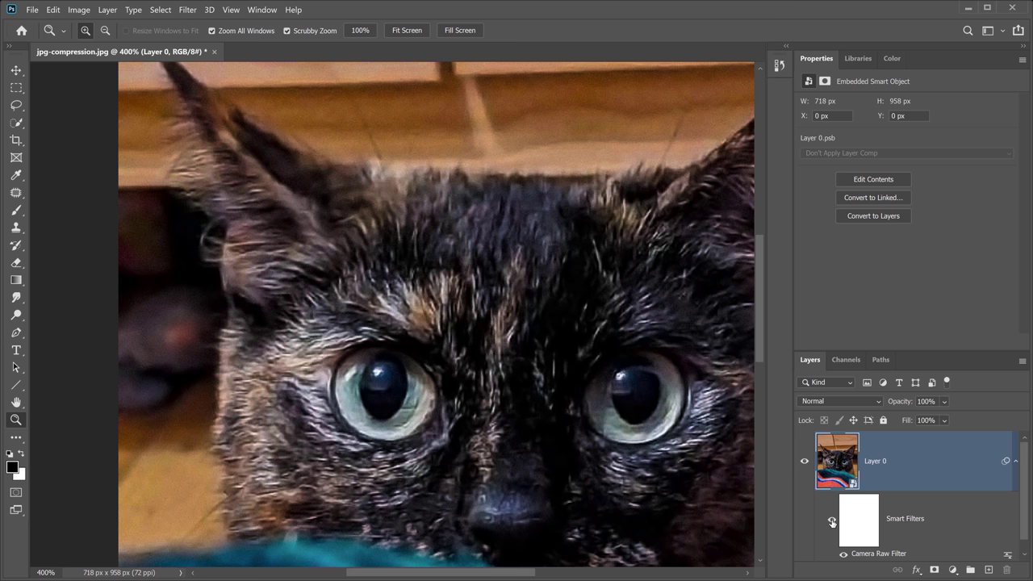